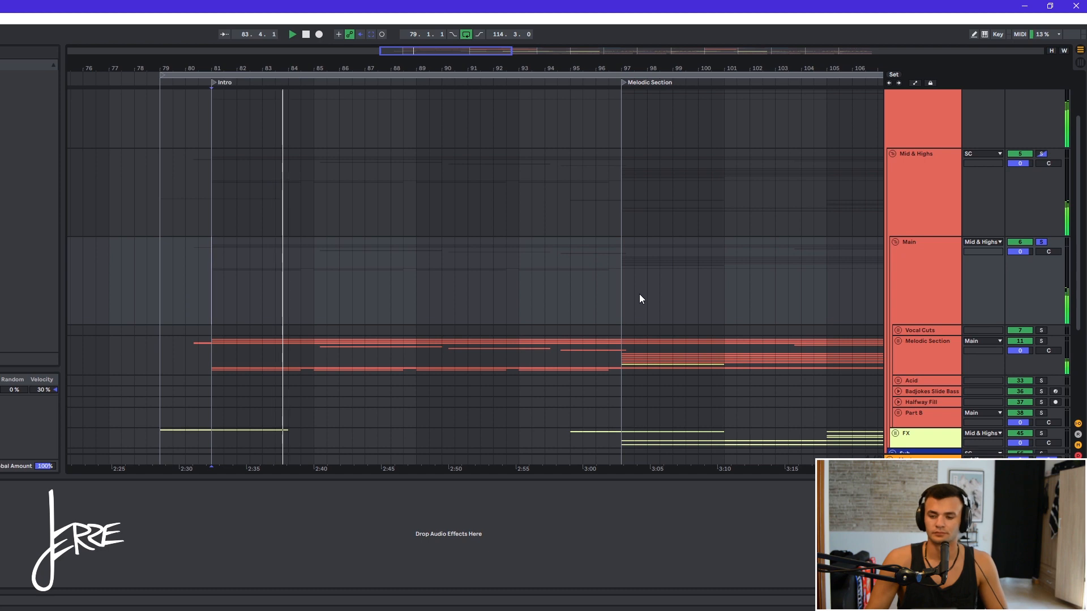
- Unfold the Melodic Section group to show its tracks
left_click(899, 342)
scroll(470, 366, "down", 5)
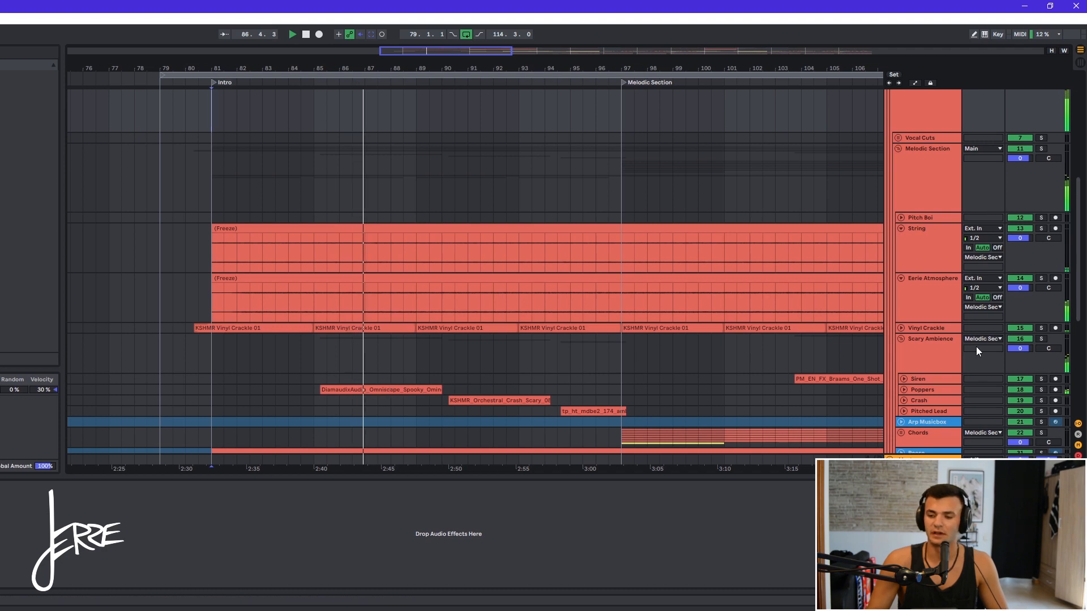
- Solo the Crash track and audition its crash clip
left_click(932, 361)
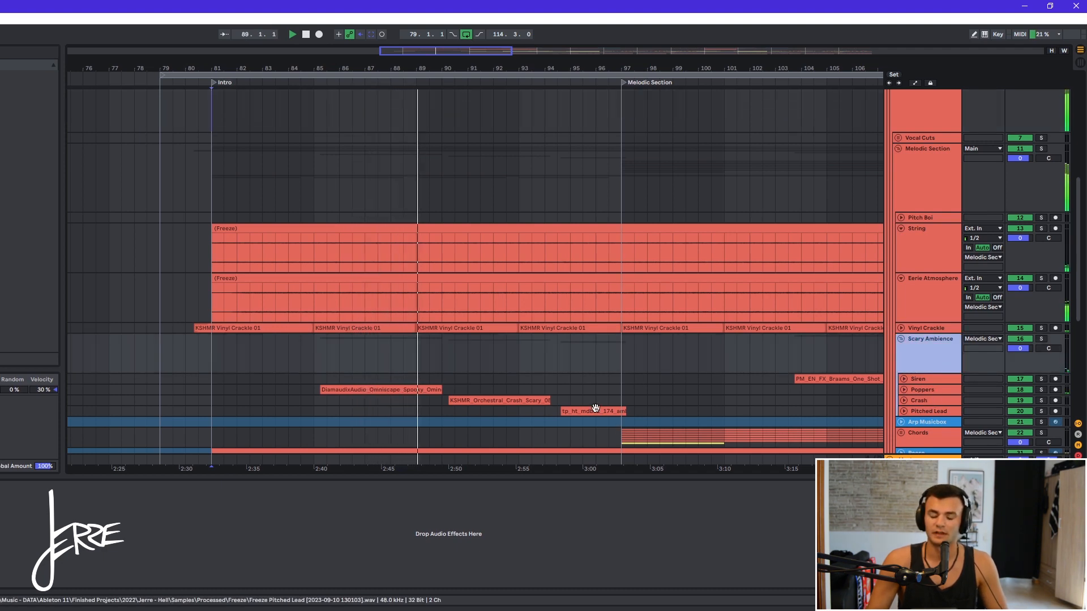
left_click(488, 399)
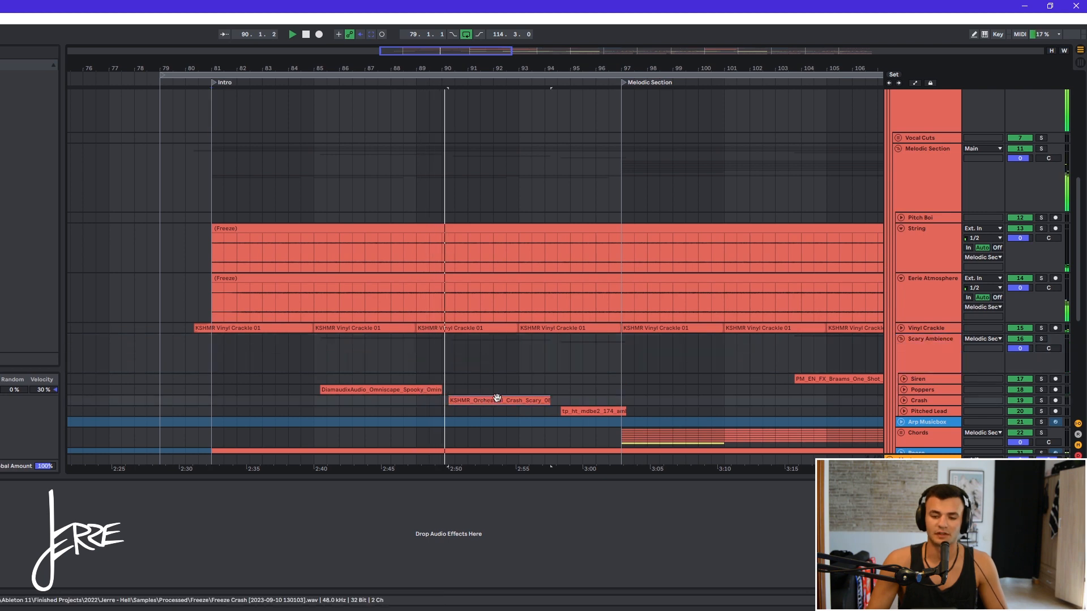
key("space")
key("s")
key("space")
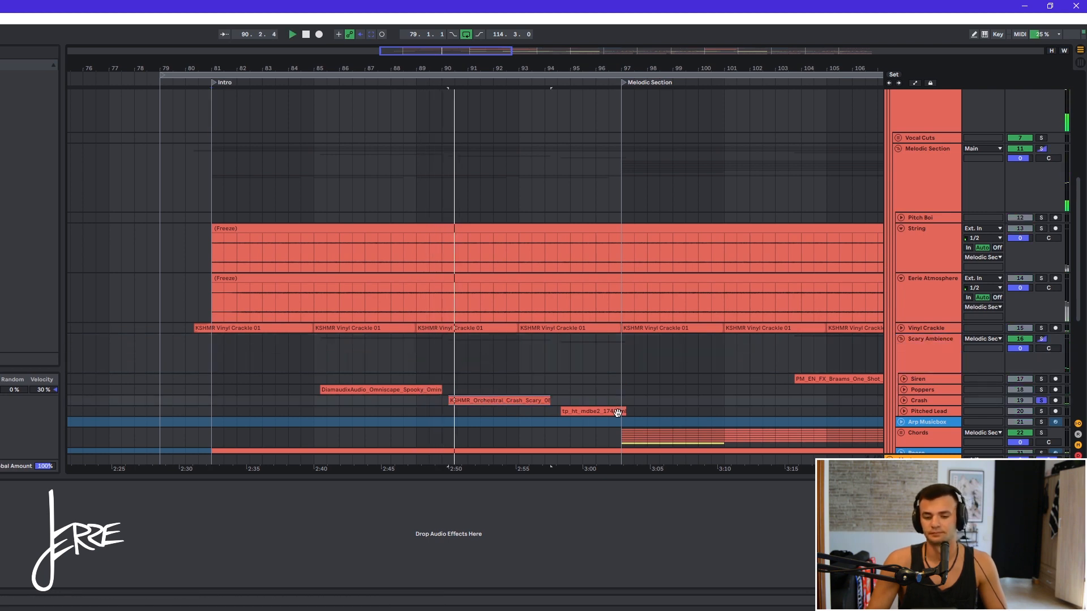
- Unfold the Pitched Lead track, select its clip, and audition it soloed
left_click(903, 412)
scroll(589, 399, "down", 2)
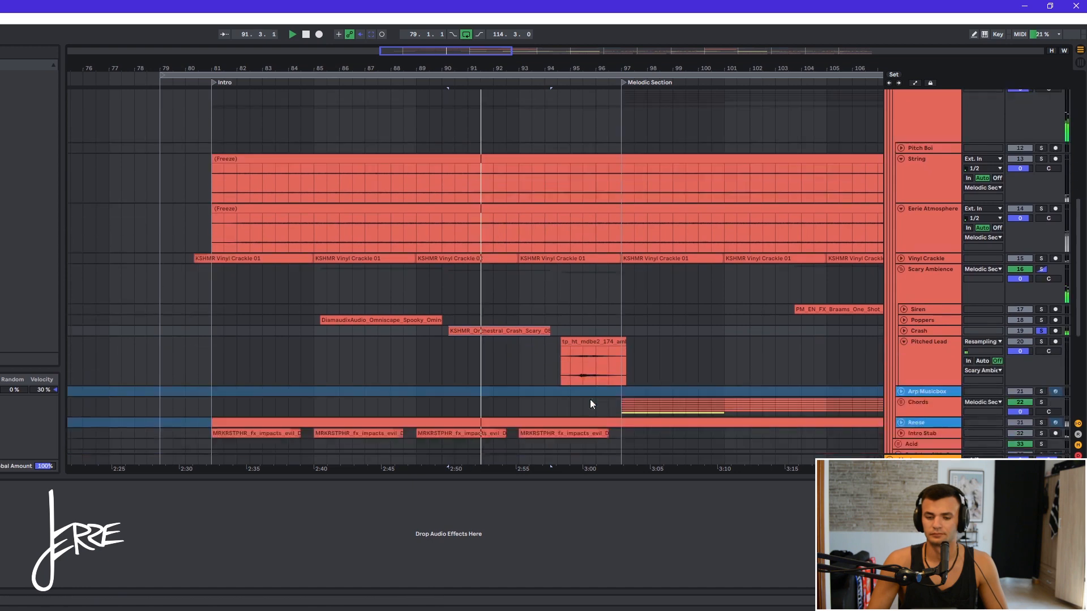
left_click(592, 347)
left_click(589, 340)
key("space")
key("s")
key("space")
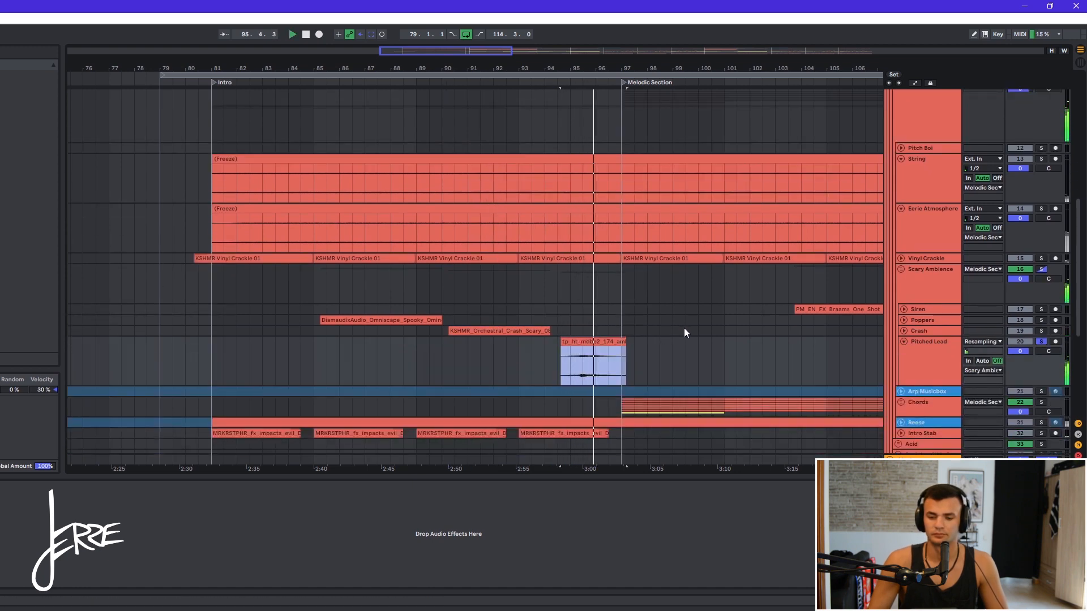
- Unsolo the Pitched Lead track and solo the Chords group for listening
key("space")
key("s")
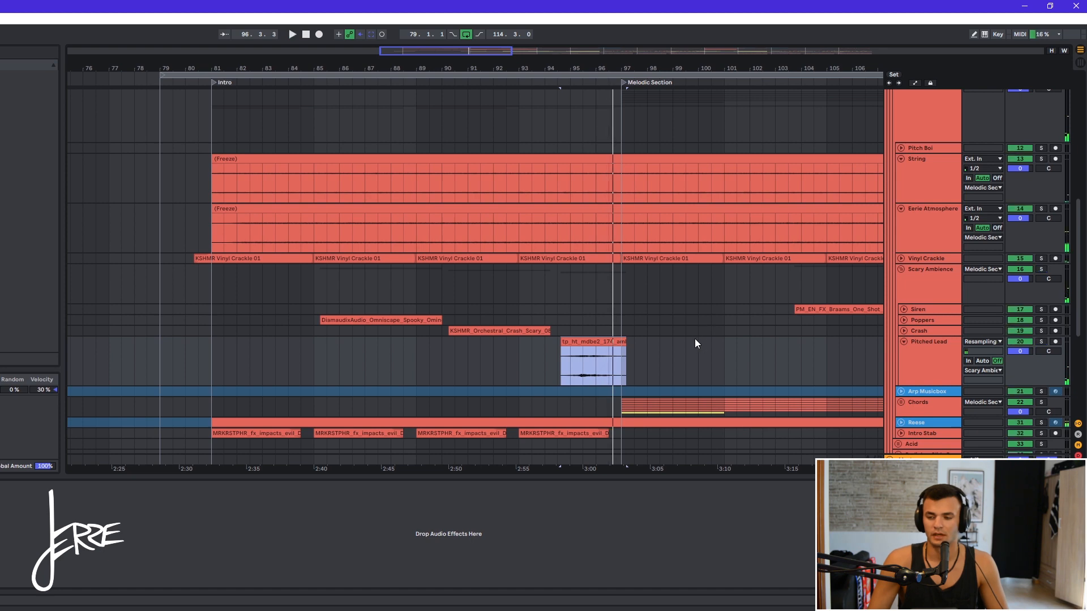
left_click(622, 405)
key("s")
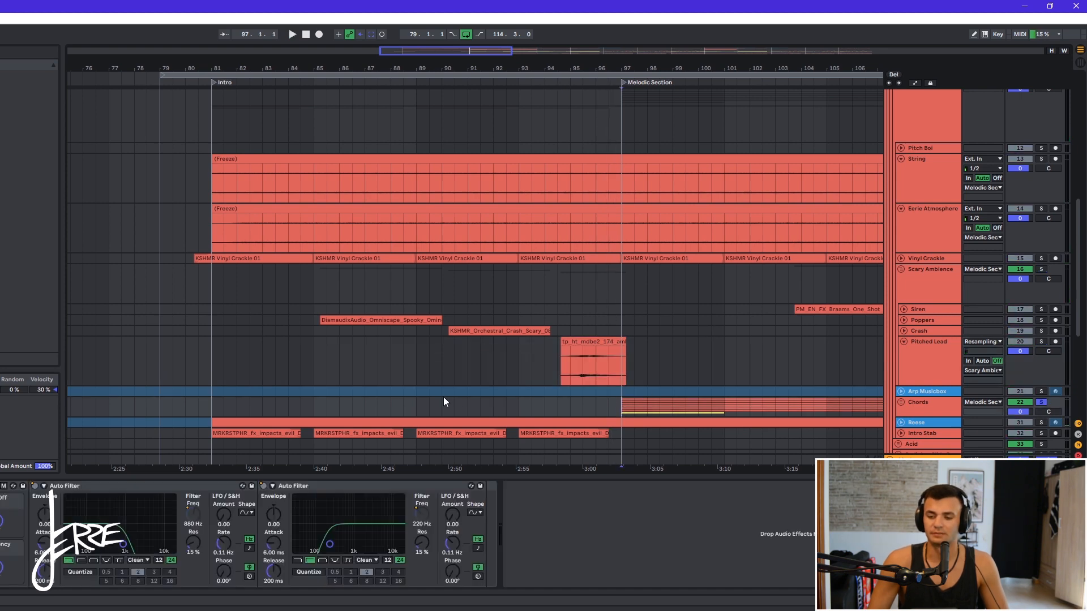
scroll(443, 396, "down", 5)
scroll(535, 395, "up", 5)
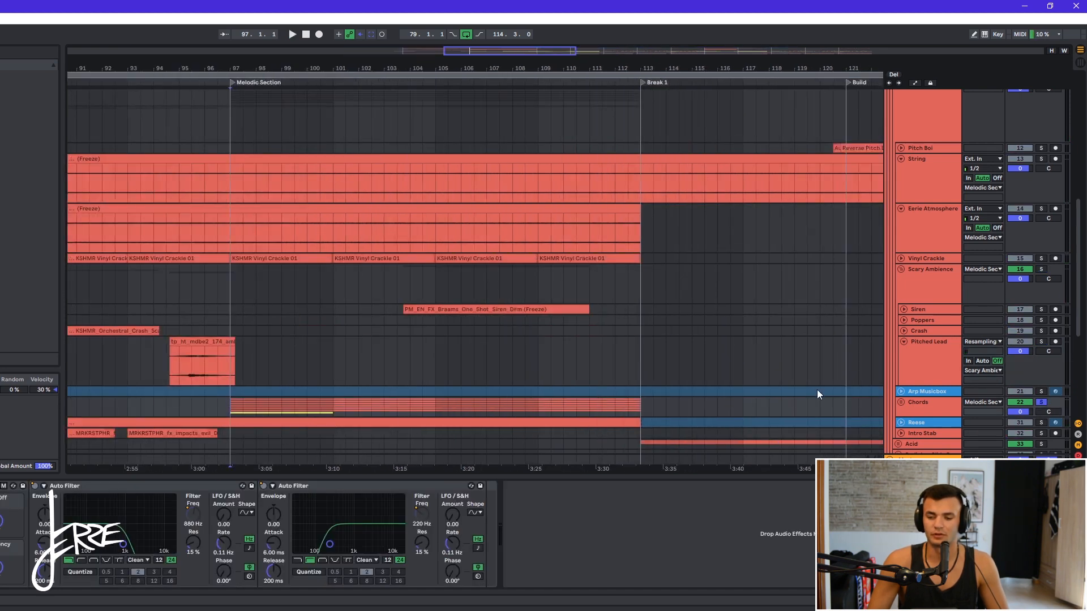
- Unfold the Chords group and inspect the device chains of each of its tracks
left_click(902, 402)
scroll(249, 338, "down", 5)
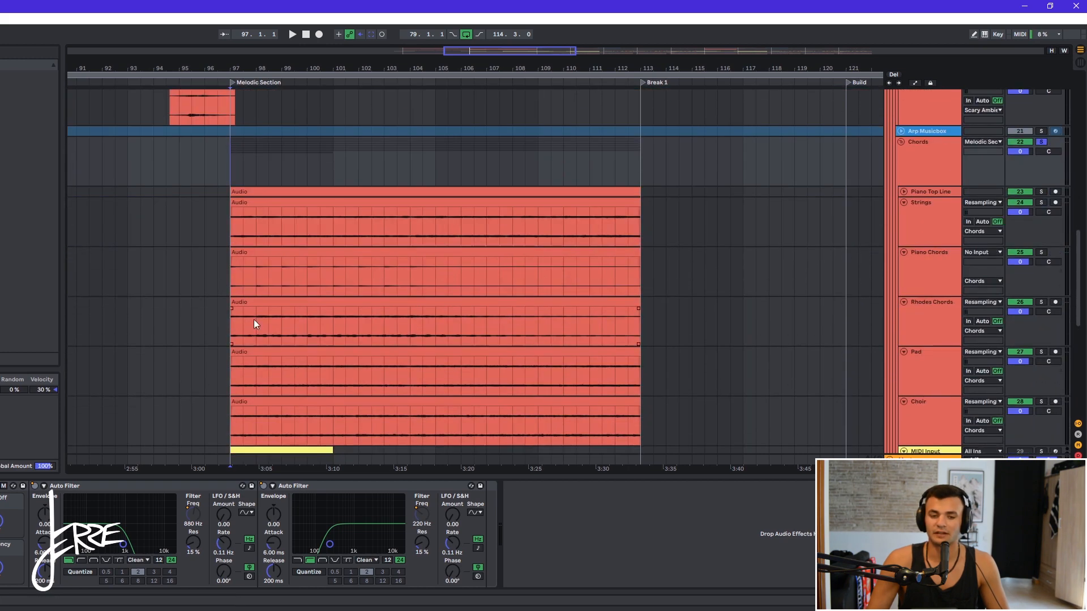
left_click(946, 191)
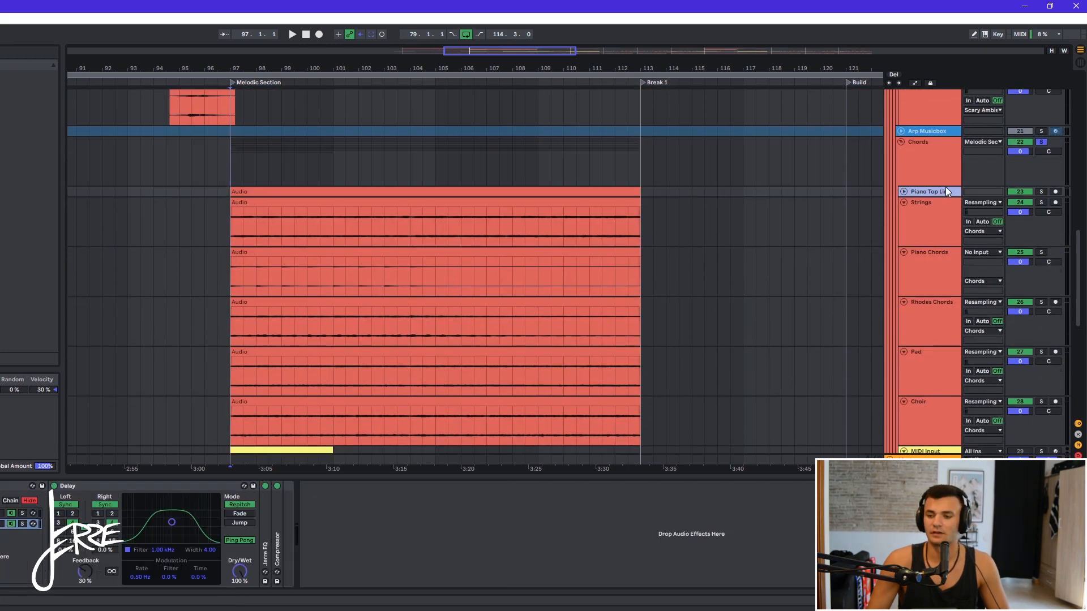
left_click(939, 217)
left_click(935, 260)
left_click(935, 326)
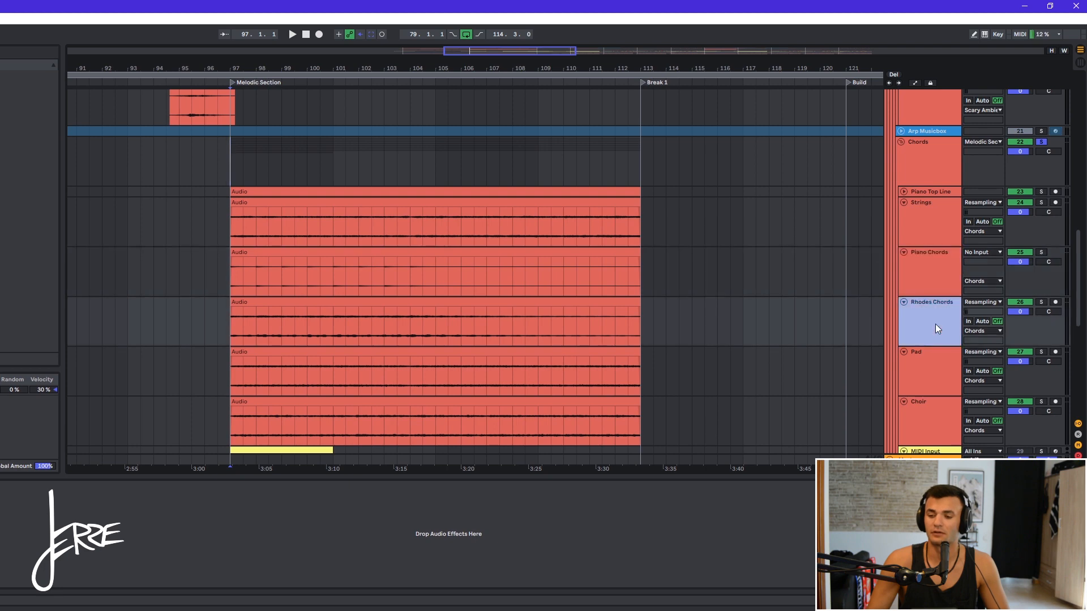
left_click(936, 363)
left_click(901, 410)
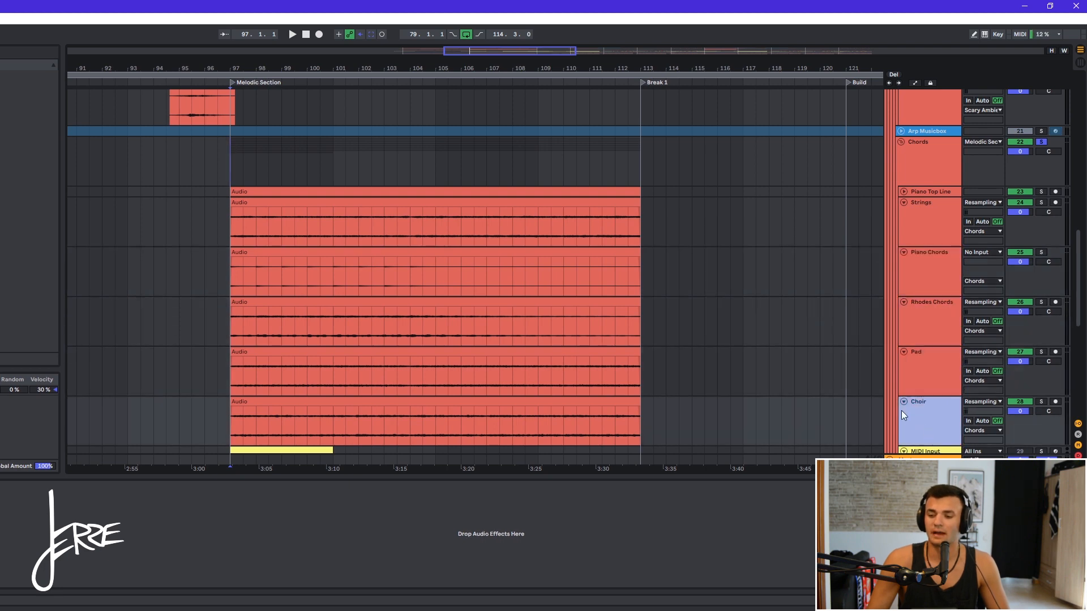
left_click(933, 171)
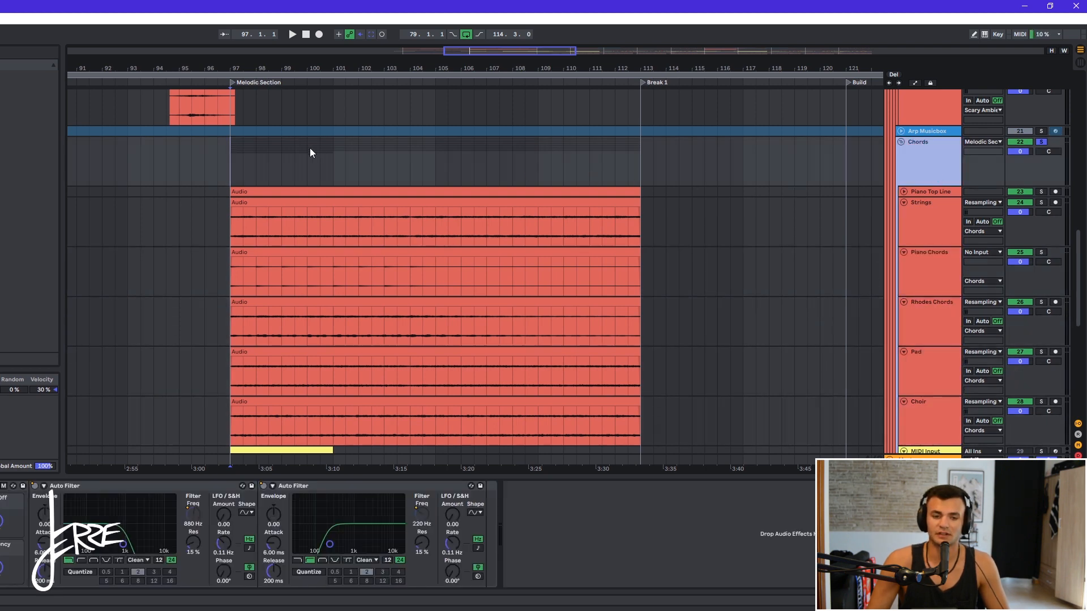
- Play the Melodic Section and inspect the MIDI Input clip and its MIDI effect devices
key("space")
scroll(246, 179, "up", 3)
scroll(246, 179, "down", 1)
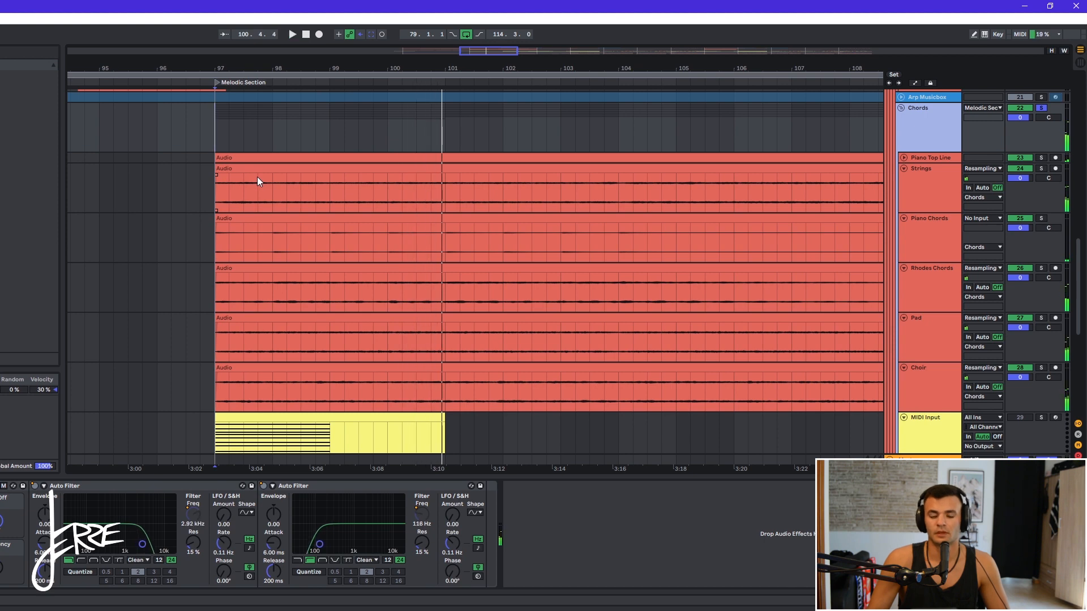
scroll(262, 175, "down", 4)
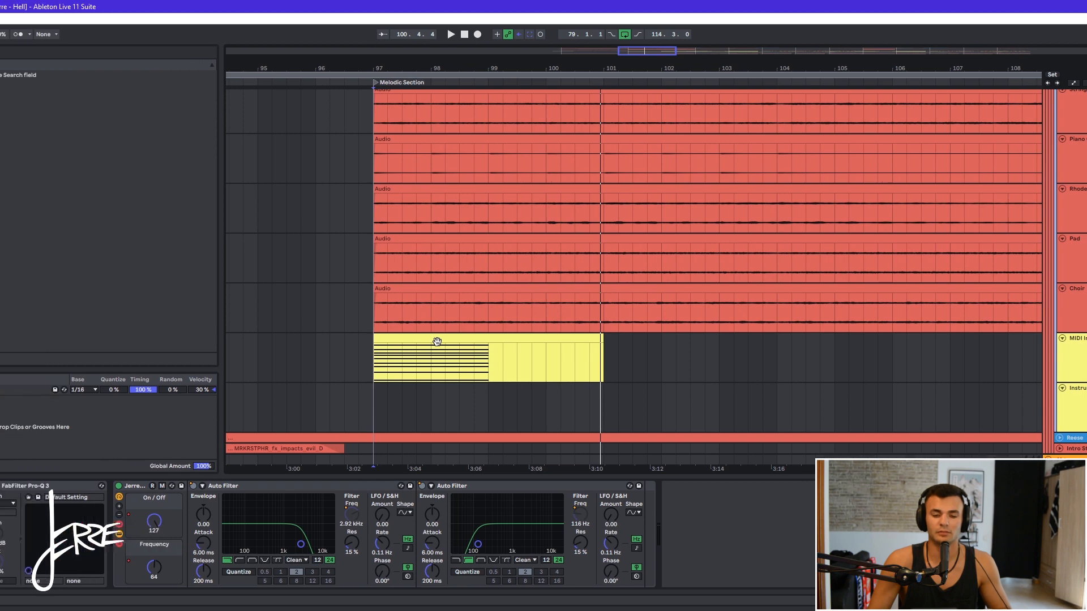
left_click(278, 340)
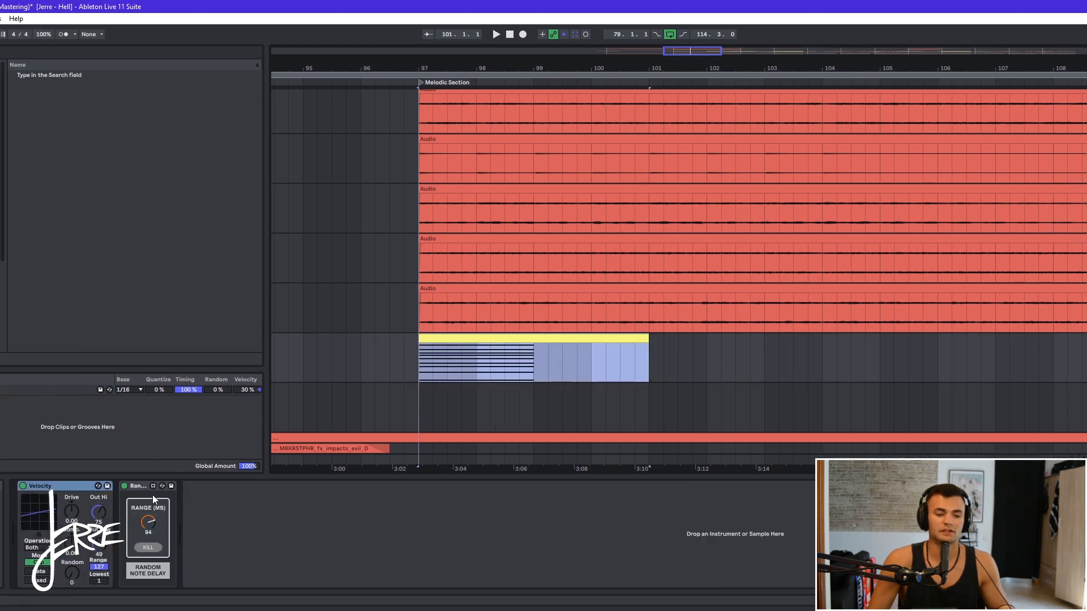
left_click(138, 491)
scroll(722, 325, "up", 2)
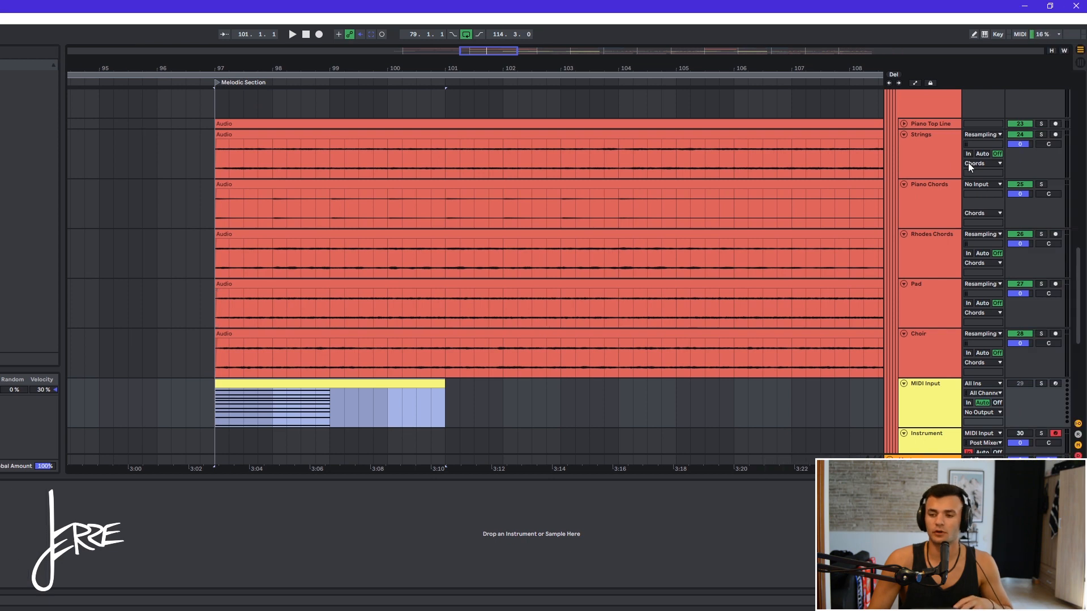
- Select the Strings, MIDI Input and Instrument tracks in turn to view their devices
left_click(938, 162)
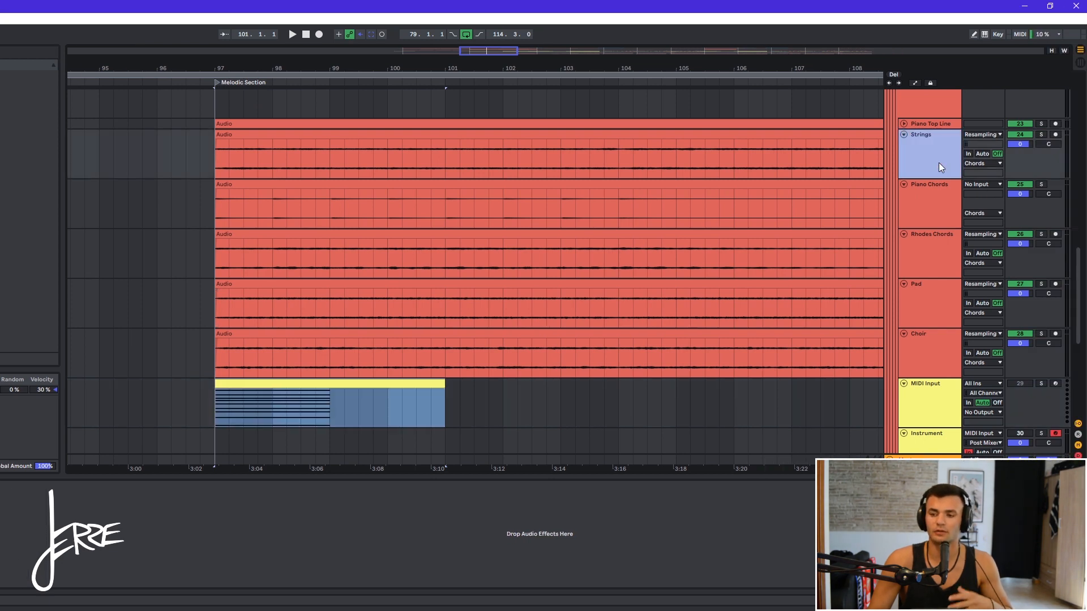
scroll(932, 294, "down", 2)
left_click(935, 359)
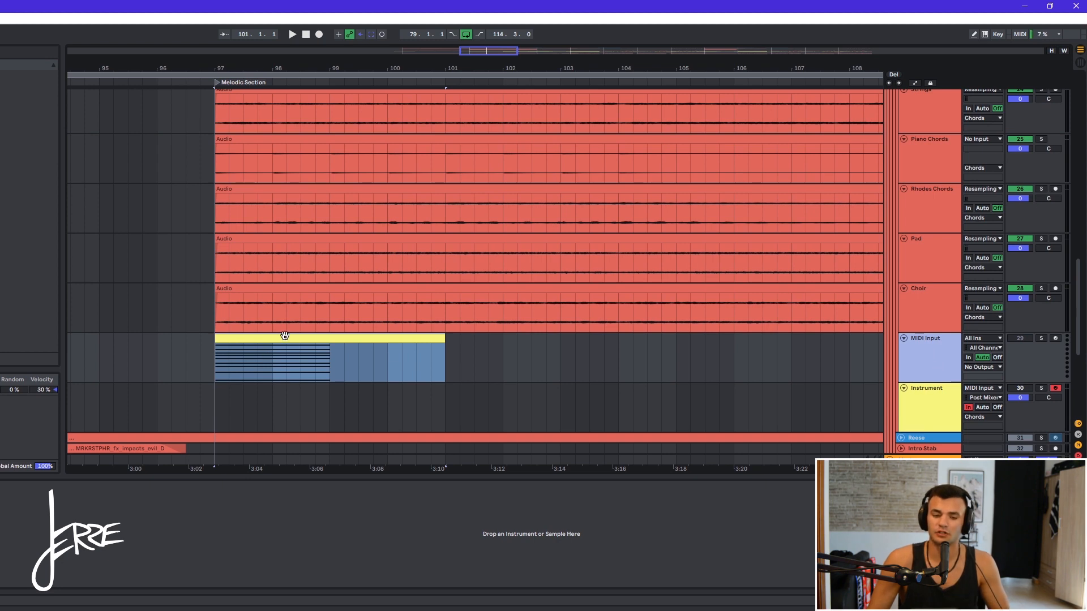
scroll(295, 339, "down", 1)
left_click(922, 365)
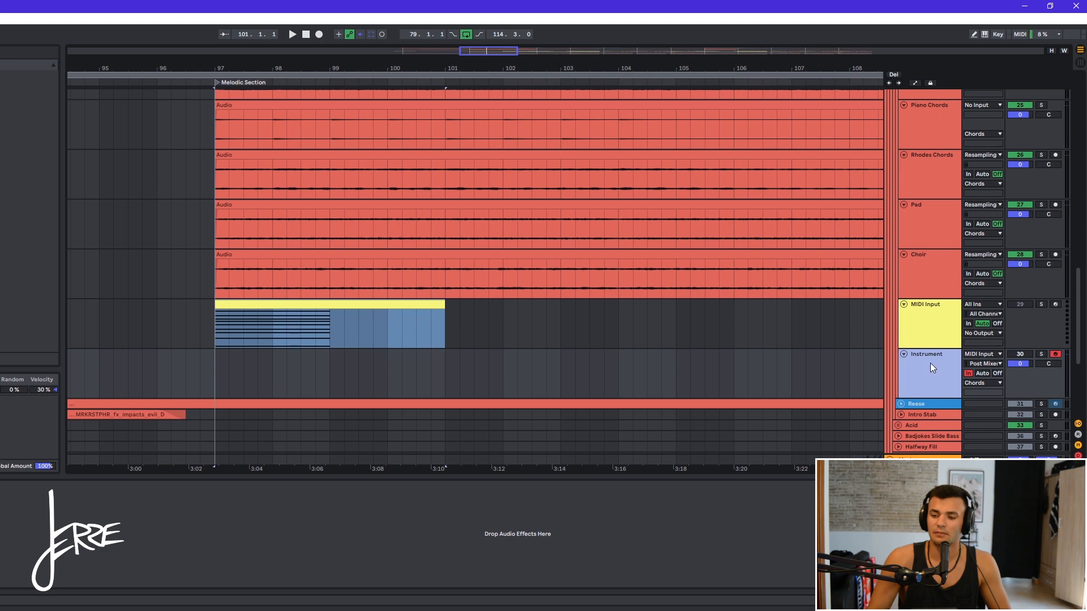
left_click(929, 328)
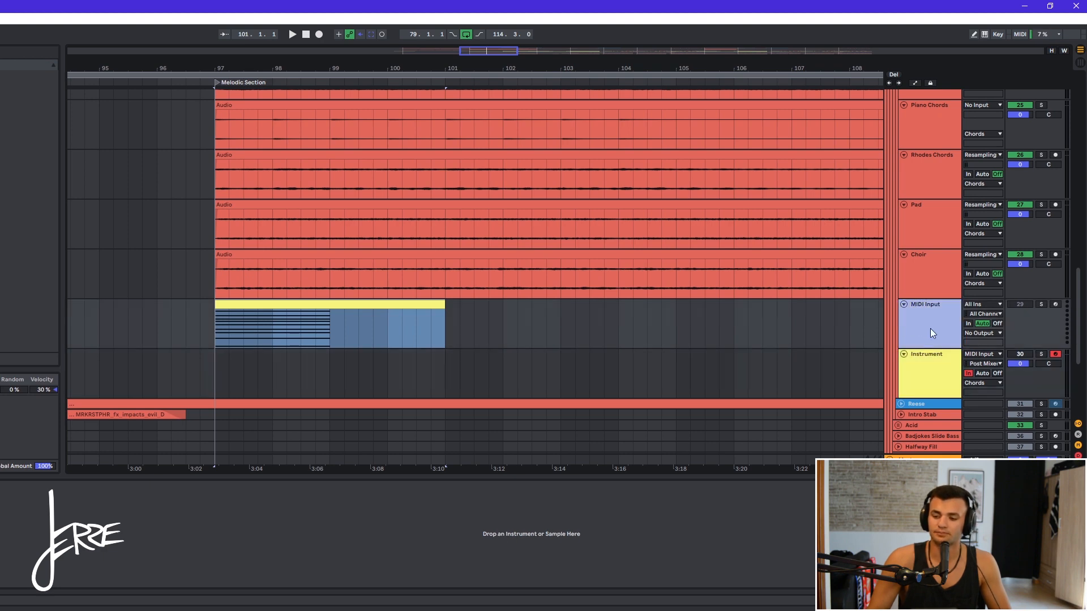
left_click(932, 389)
- Compare the MIDI Input and Instrument tracks' routing and monitoring, reselecting the MIDI clip
left_click(418, 309)
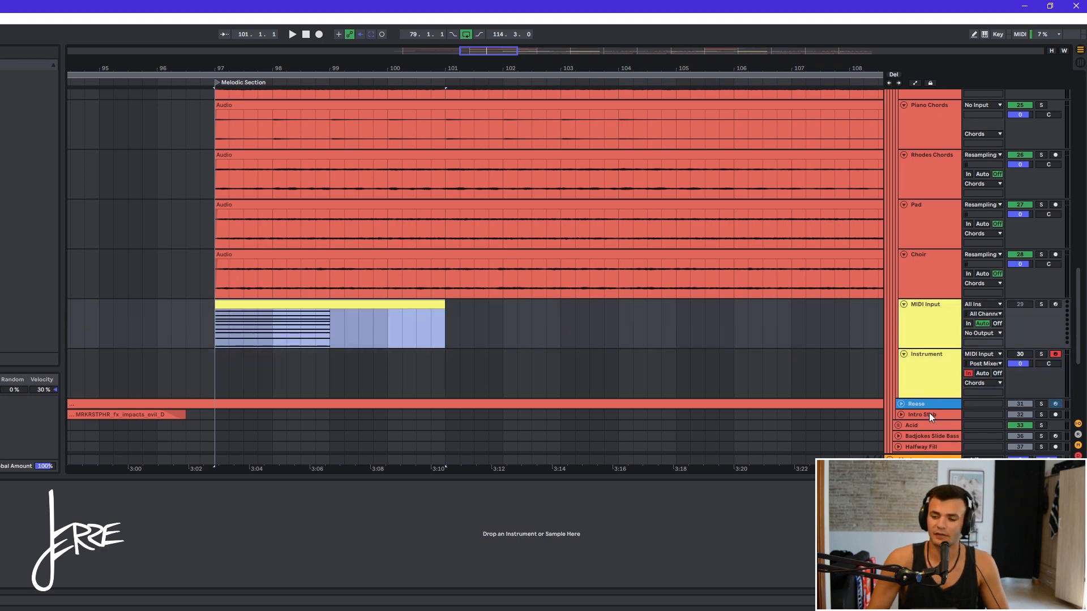
left_click(934, 391)
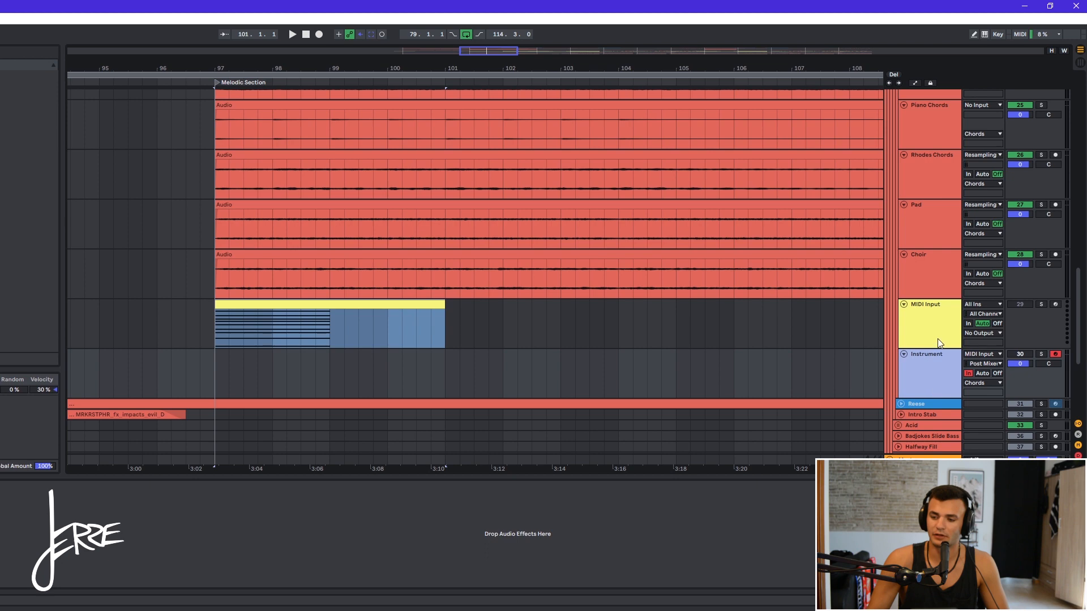
left_click(968, 375)
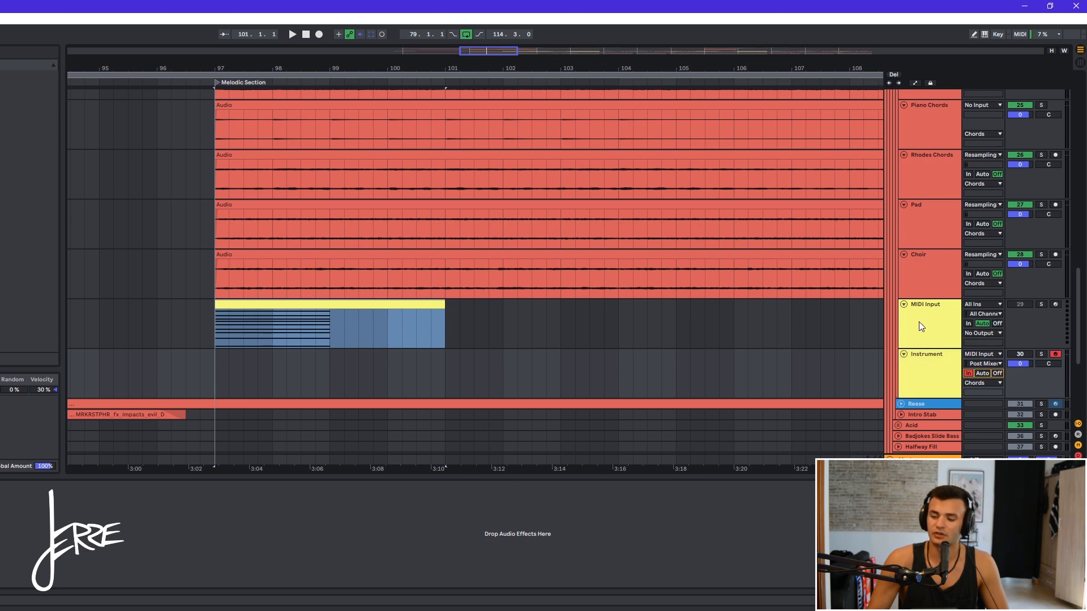
left_click(921, 321)
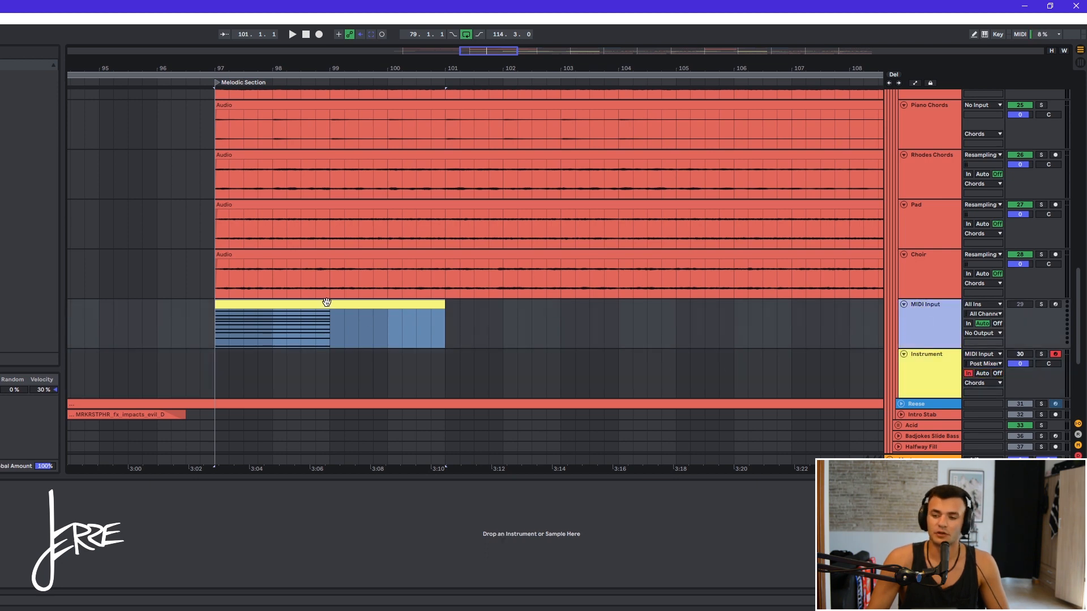
left_click(936, 385)
left_click(320, 321)
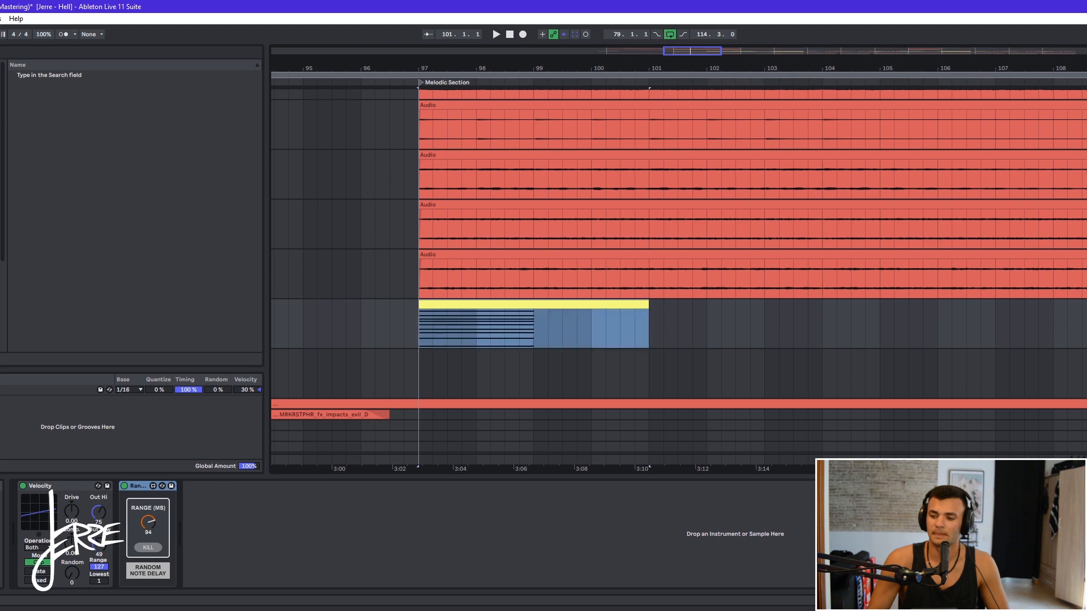
- Audition the section and open the Reese bass clip's notes in the MIDI editor
key("space")
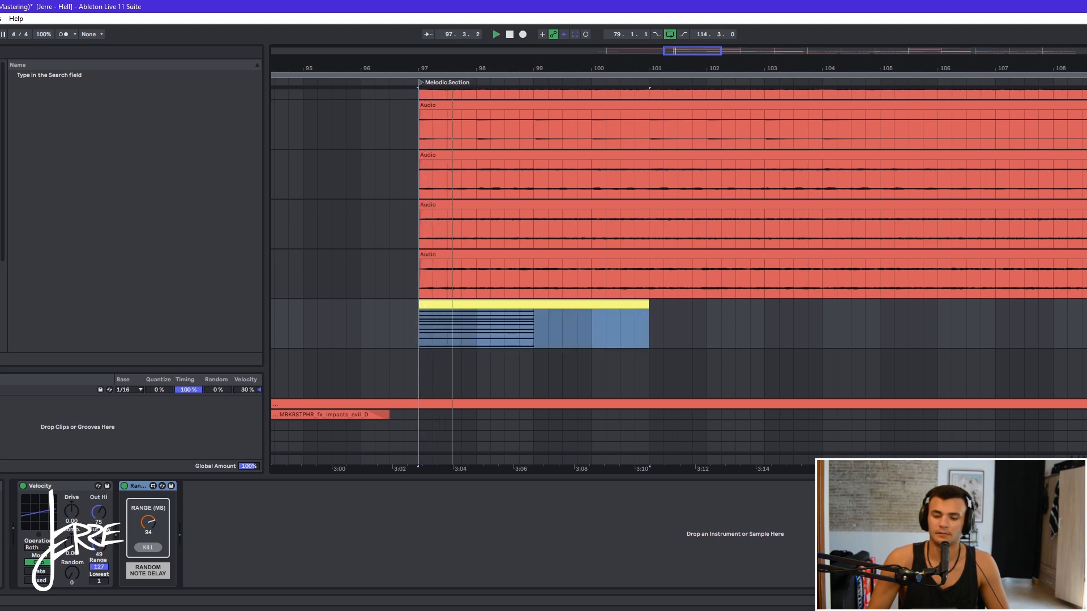
key("space")
scroll(678, 272, "down", 1)
left_click(1081, 347)
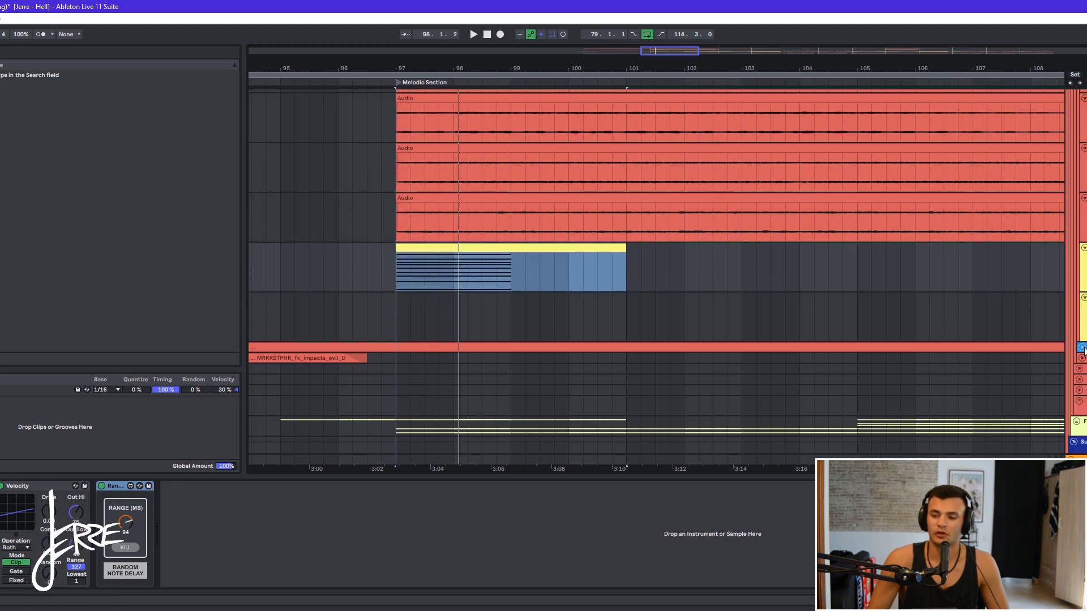
scroll(774, 359, "down", 1)
left_click(329, 333)
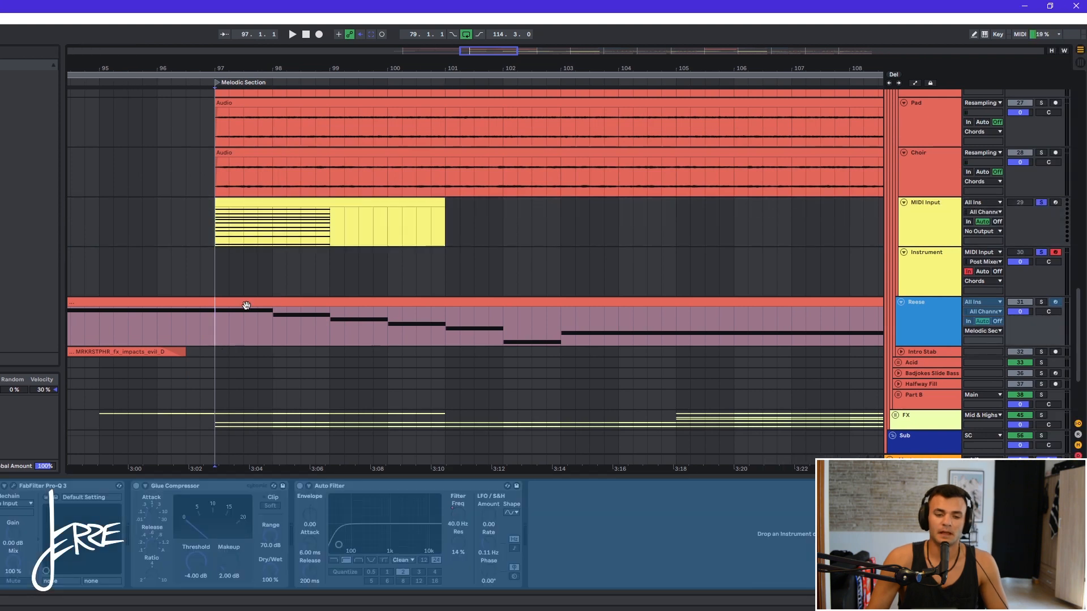
double_click(361, 304)
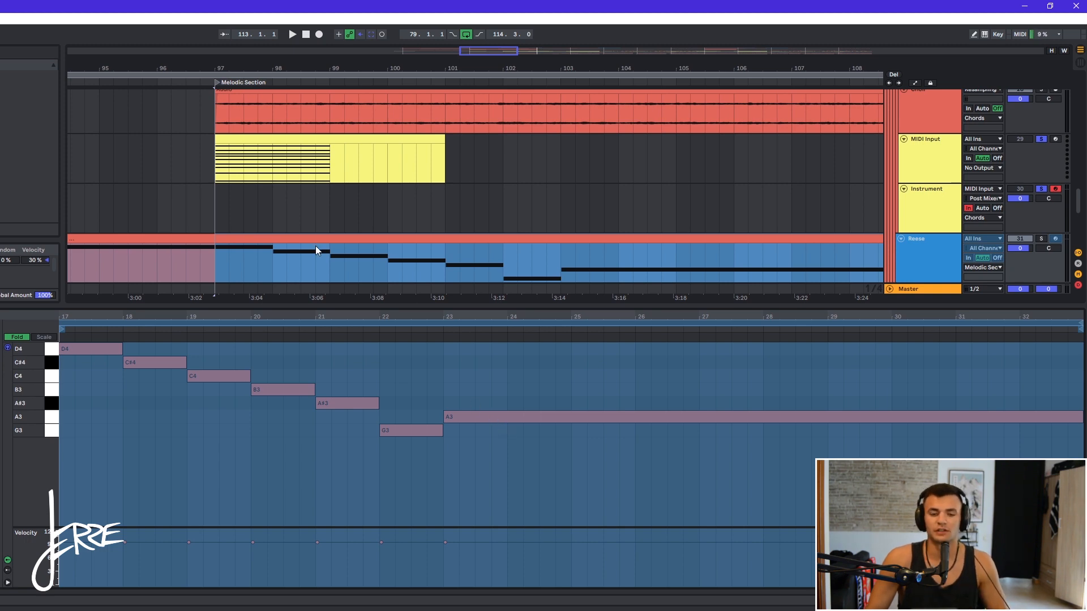
- Play back the arrangement around the Break 1 section
scroll(264, 219, "down", 3)
left_click(637, 208)
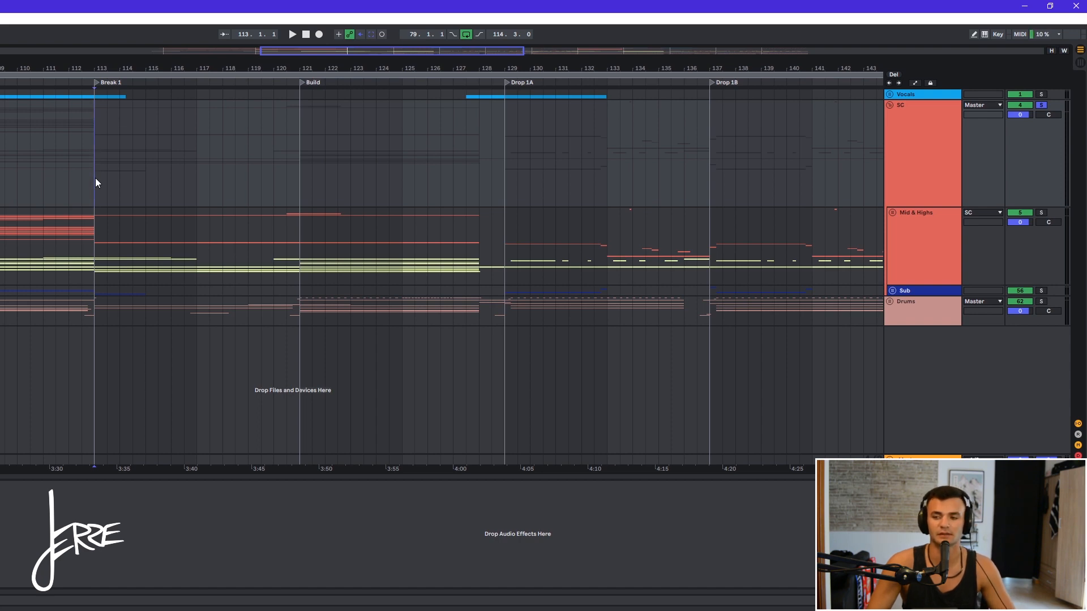
key("space")
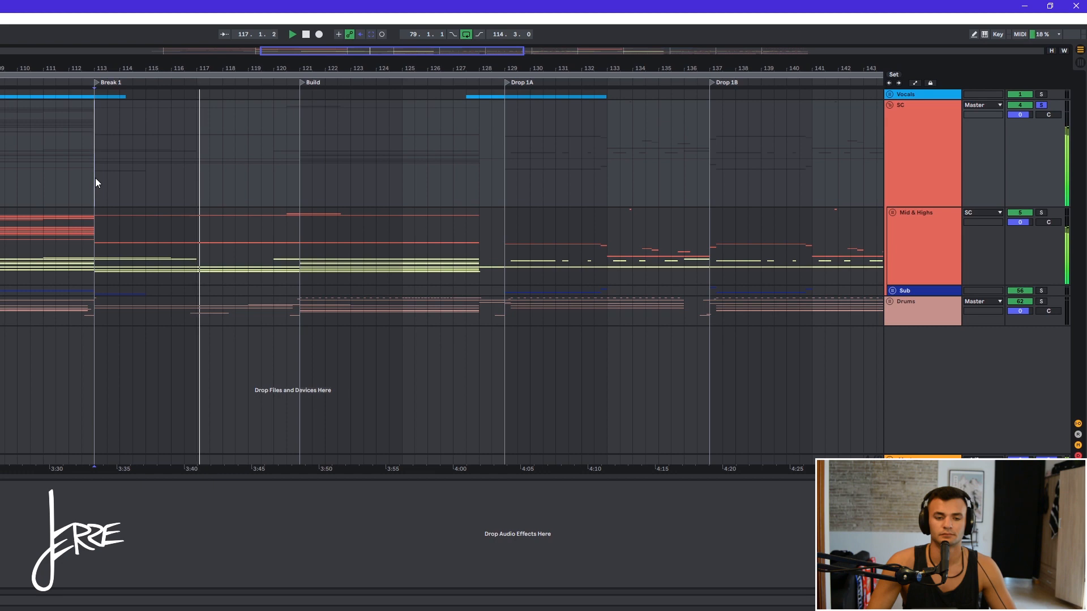
key("space")
- Unfold the Mid & Highs group, zoom into Break 1, and select the Siren audio clip
left_click(892, 212)
scroll(792, 249, "down", 3)
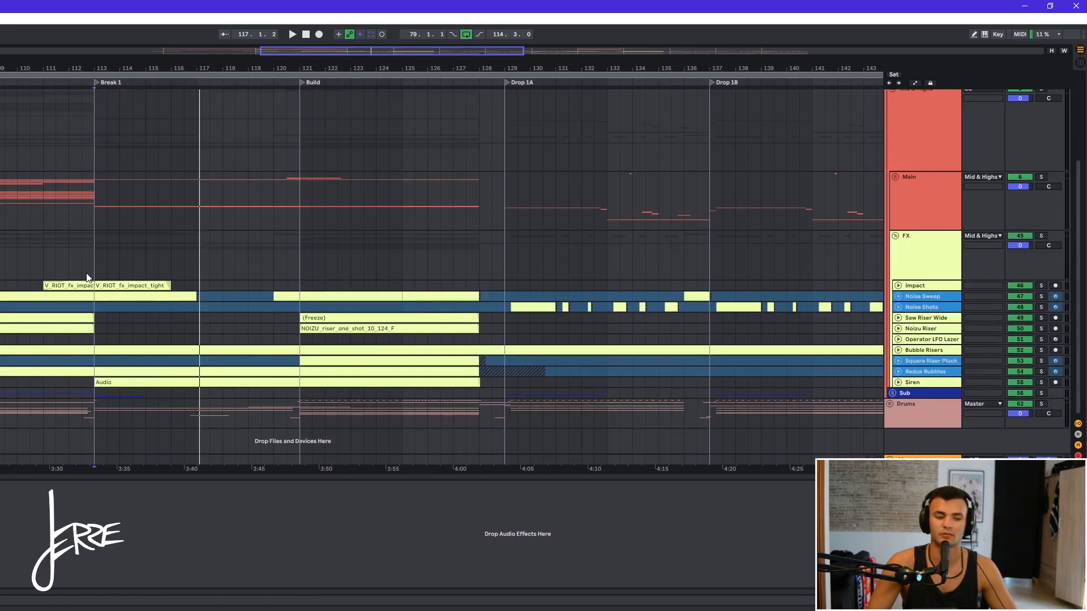
left_click_drag(88, 266, 272, 371)
left_click(214, 380)
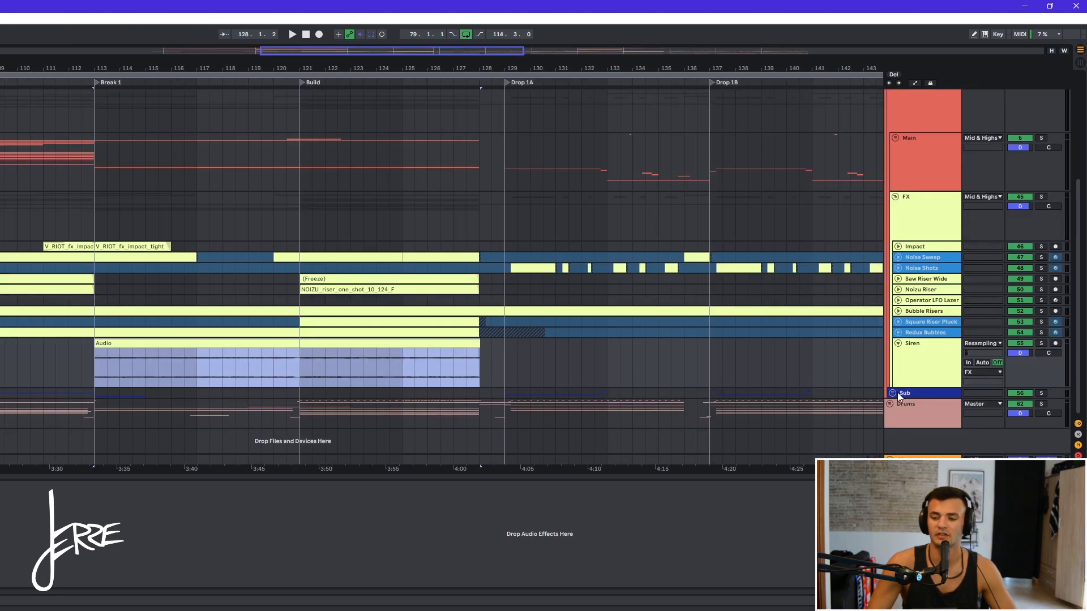
- Unfold the Sub group, select the Sub Drop clip at Break 1, and solo and play that track
left_click(892, 393)
left_click(888, 393)
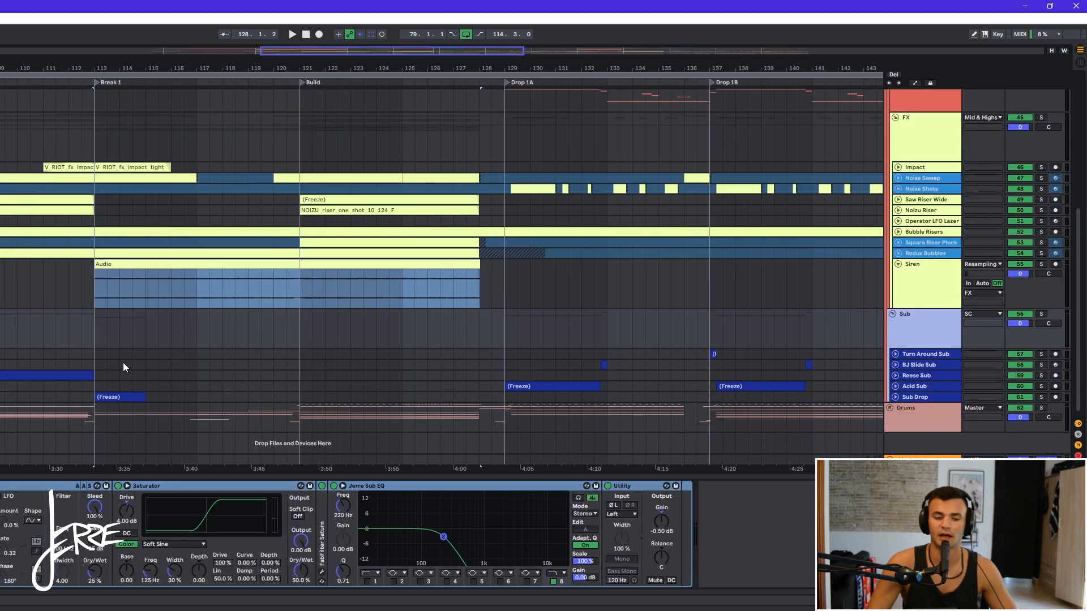
left_click(110, 392)
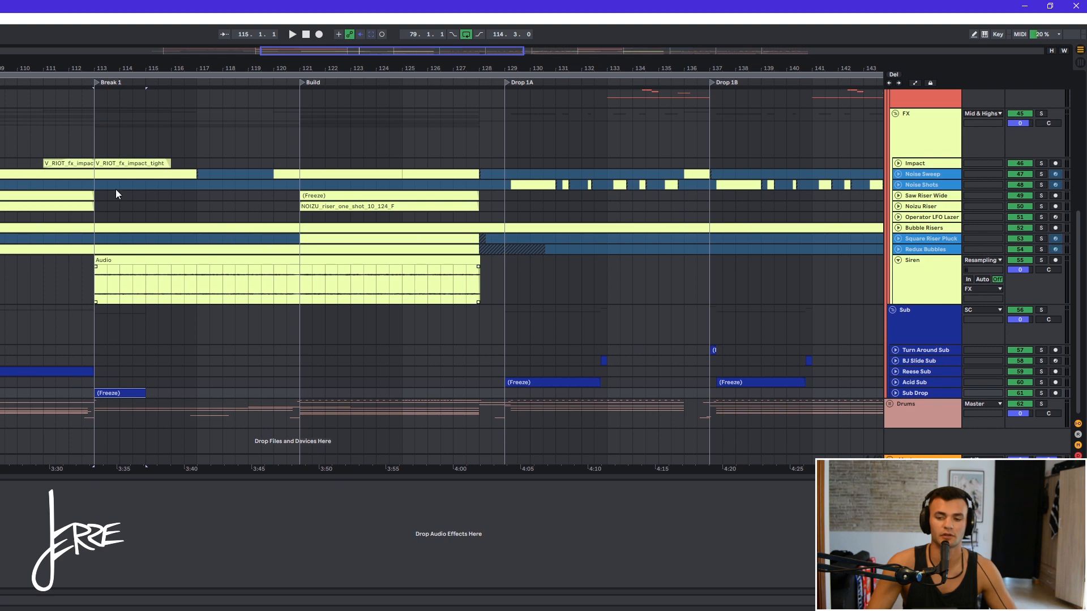
key("s")
key("space")
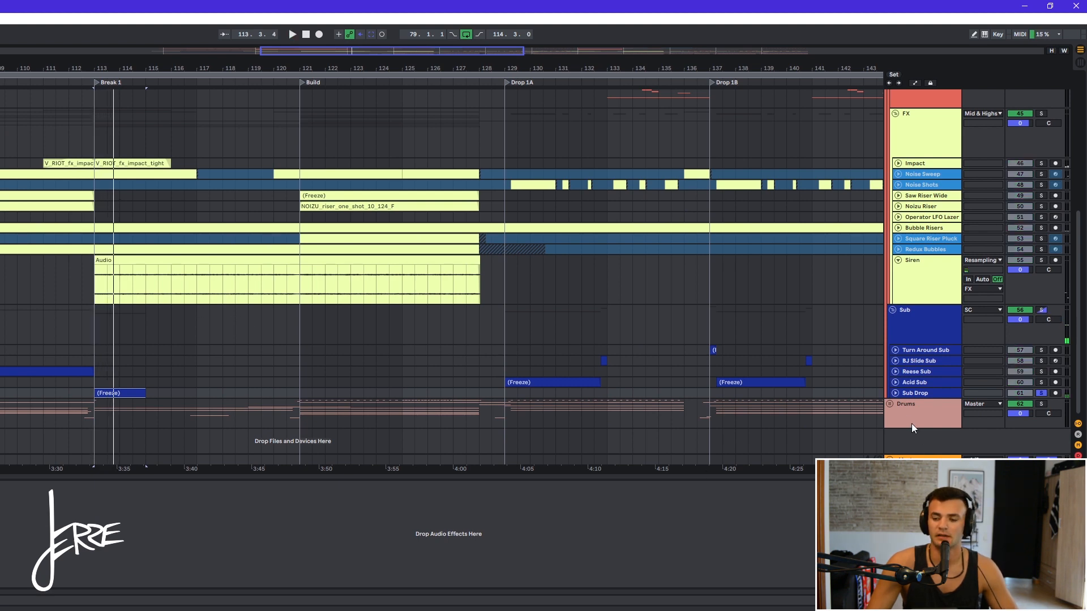
- Unfold the Drums group, select the BFBS Perc clip, and solo its track to audition it
left_click(889, 403)
scroll(251, 371, "down", 12)
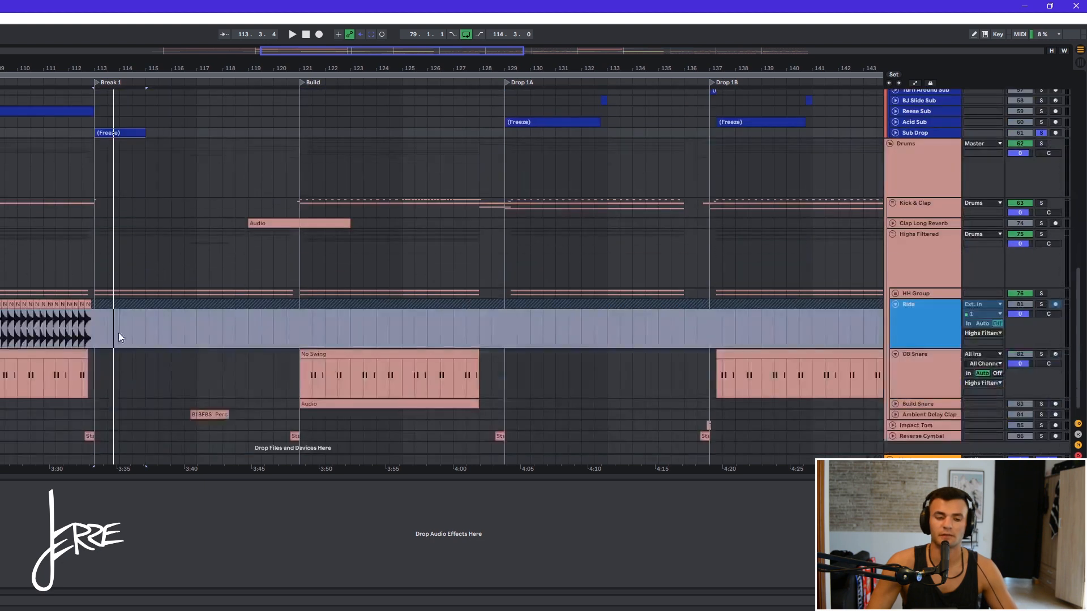
left_click(186, 400)
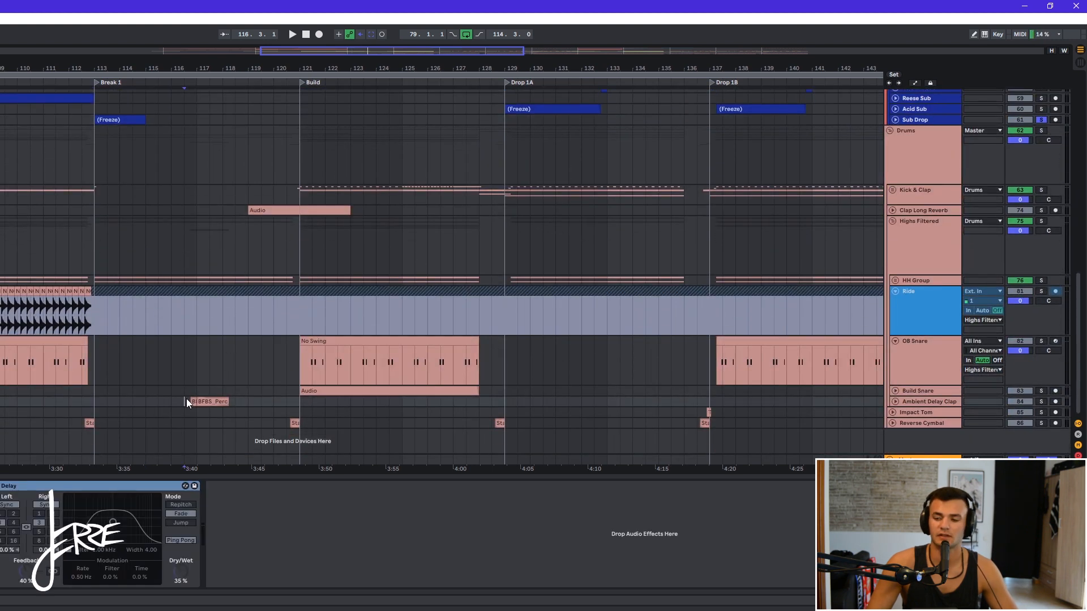
key("s")
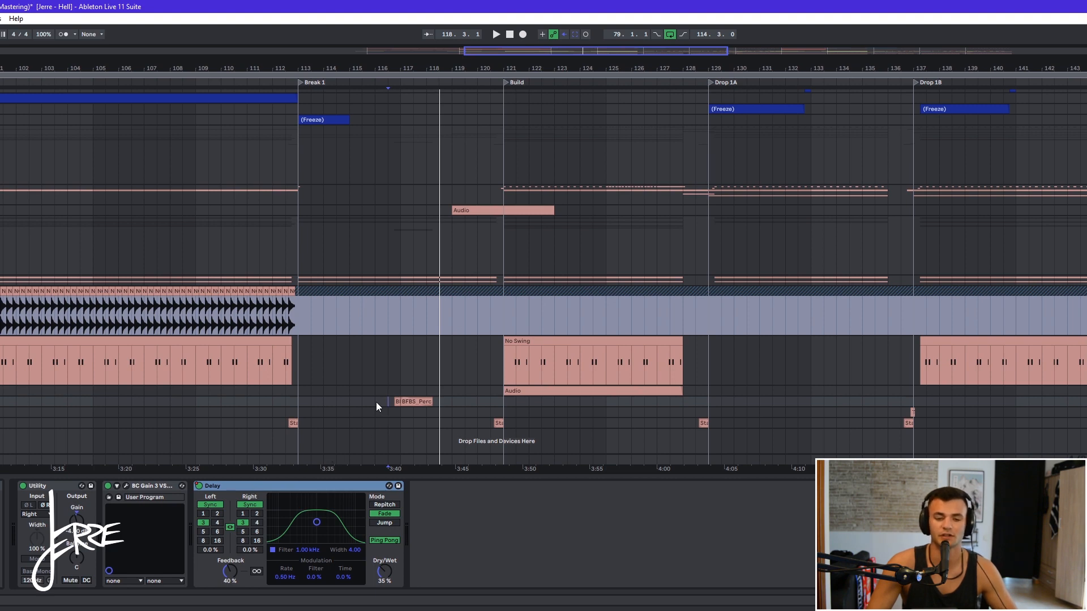
- Show the browser and reselect the Siren audio clip spanning Break 1 and Build
key("ctrl+alt+b")
scroll(498, 283, "up", 2)
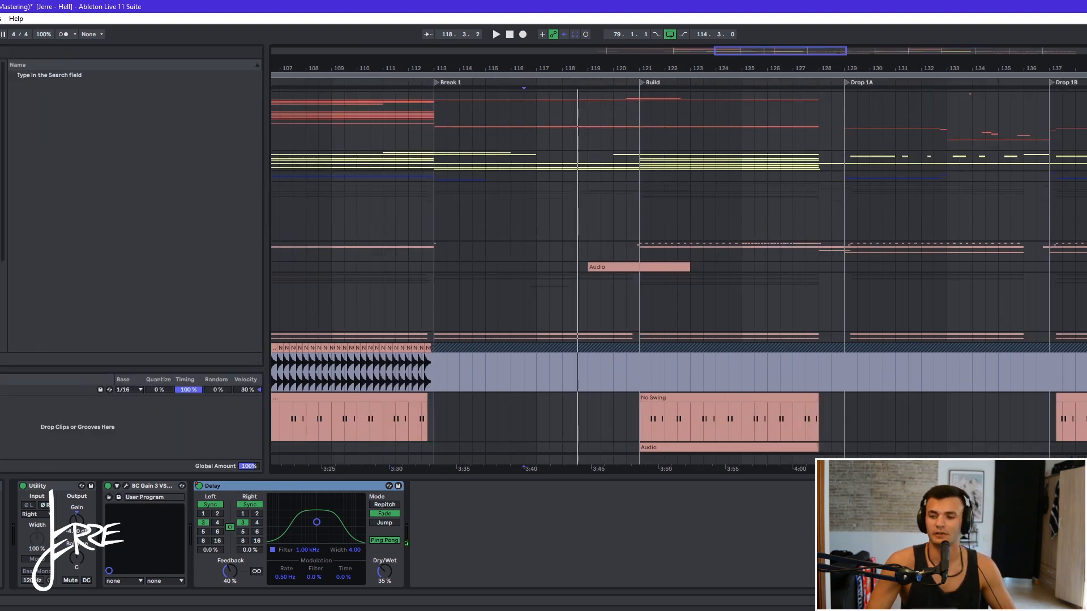
scroll(929, 267, "up", 4)
scroll(929, 268, "down", 2)
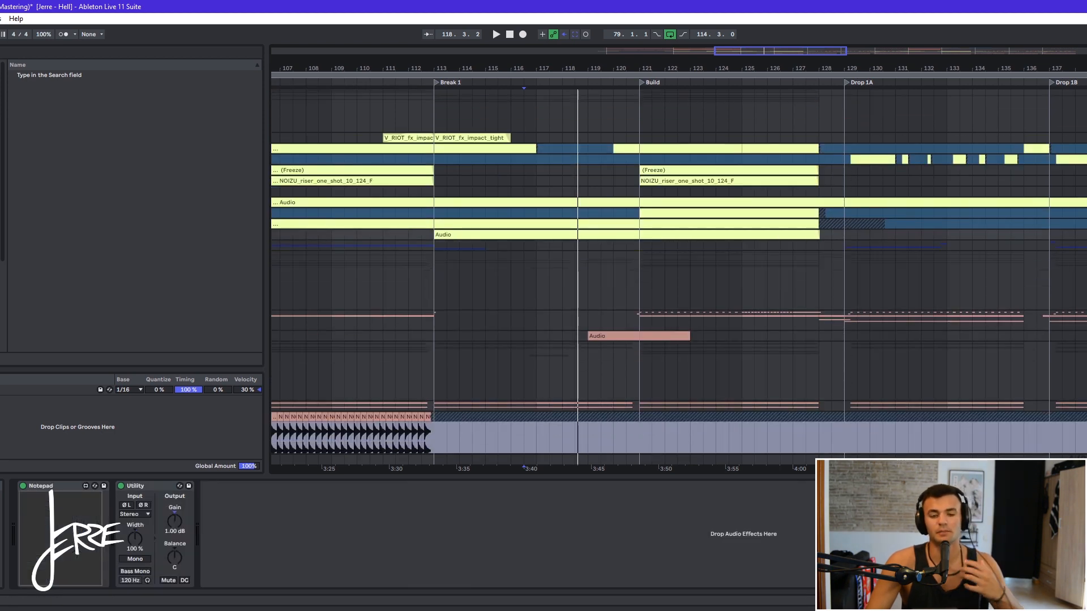
key("u")
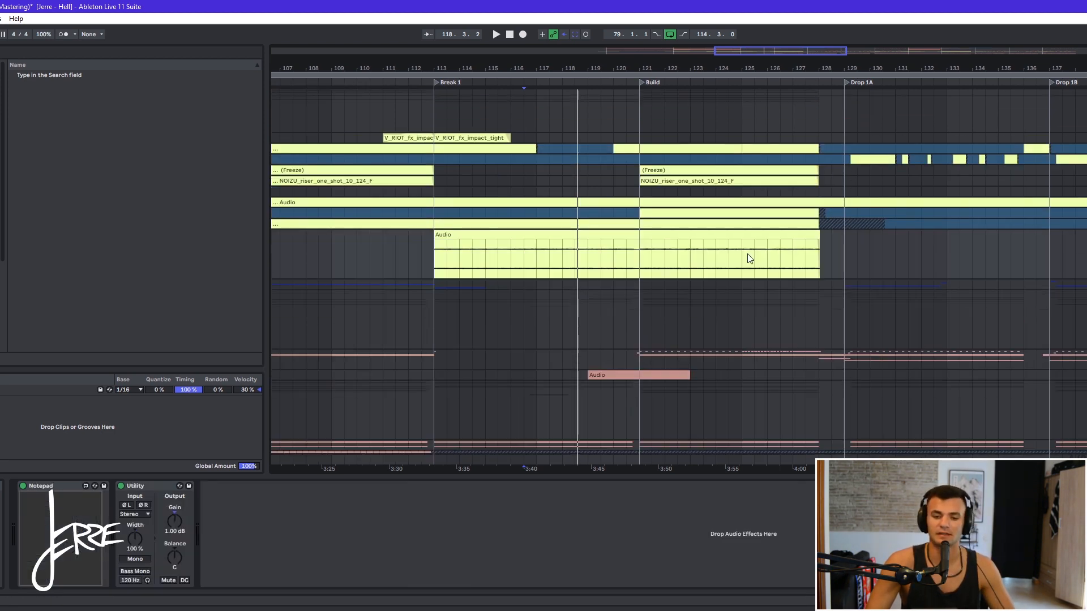
left_click(494, 233)
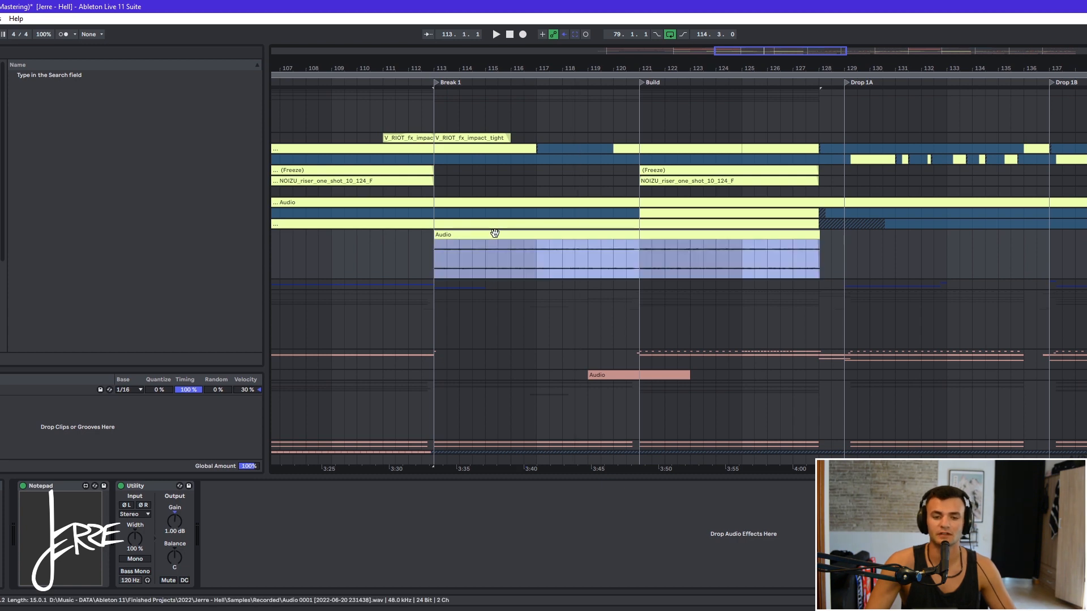
- Open the Marten Bass clip's notes in the MIDI editor, zoom into them, and play the clip back
scroll(506, 252, "up", 3)
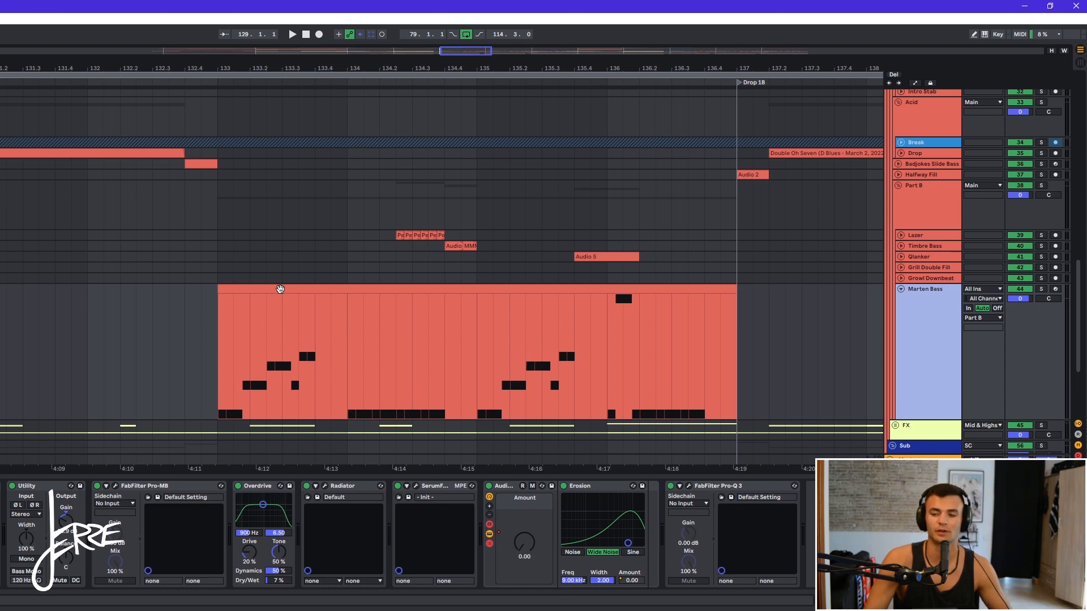
double_click(281, 289)
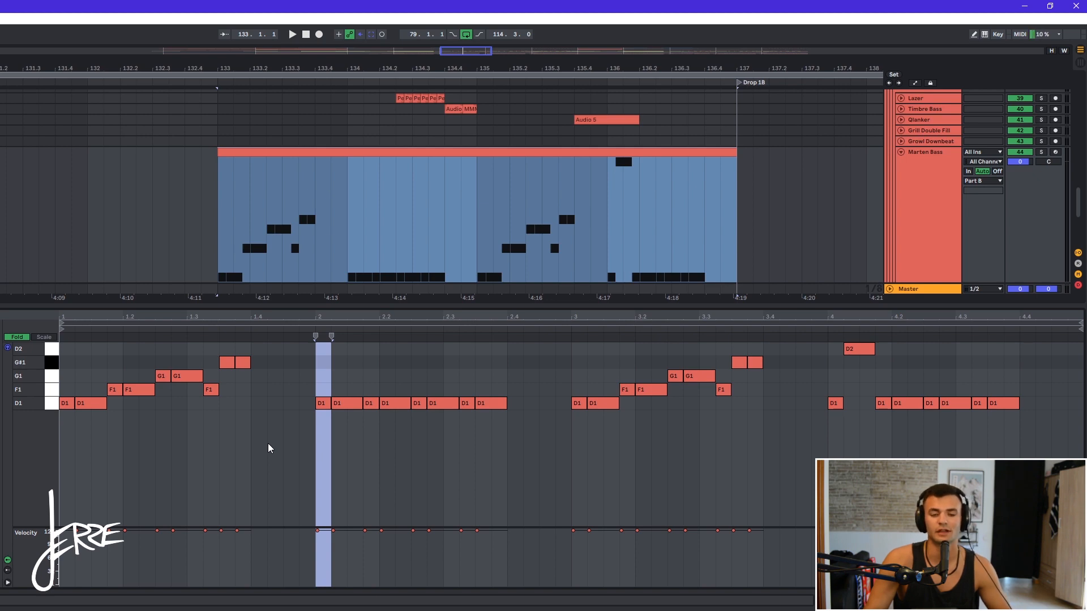
left_click(254, 454)
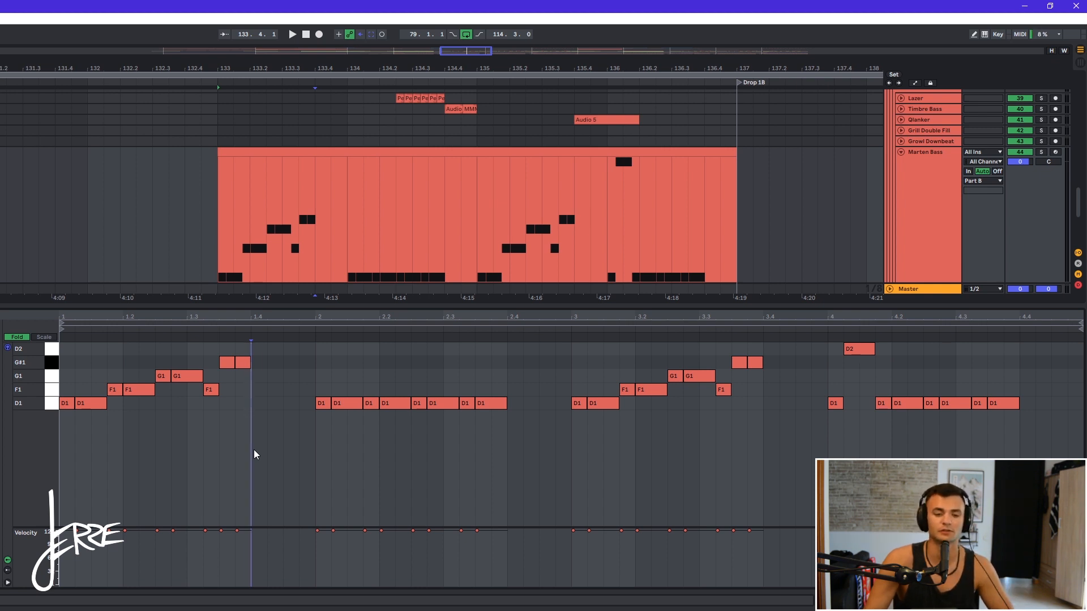
scroll(70, 436, "up", 2)
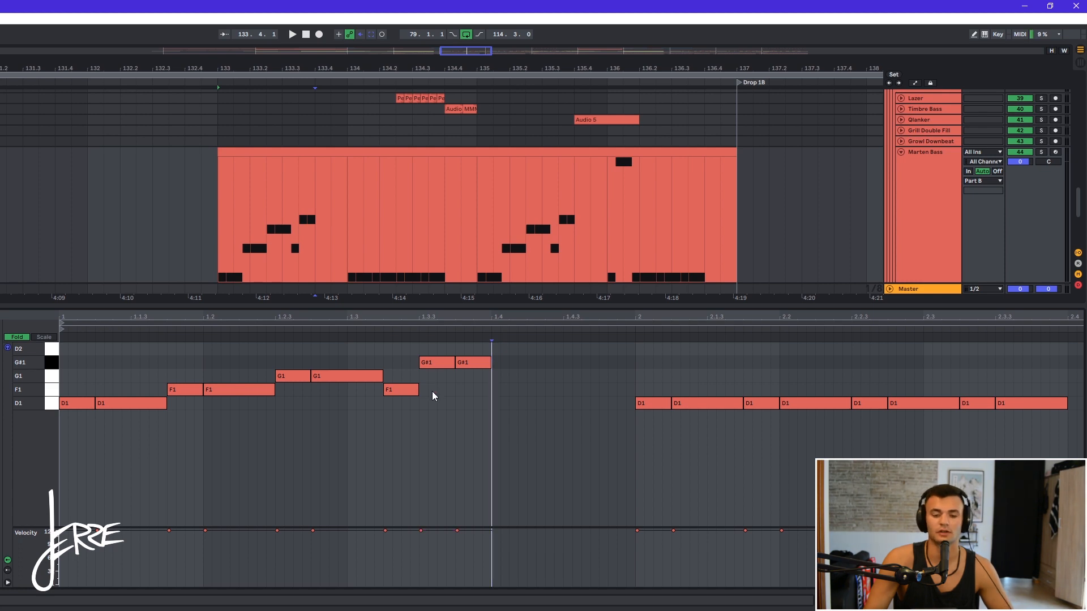
left_click(300, 153)
key("space")
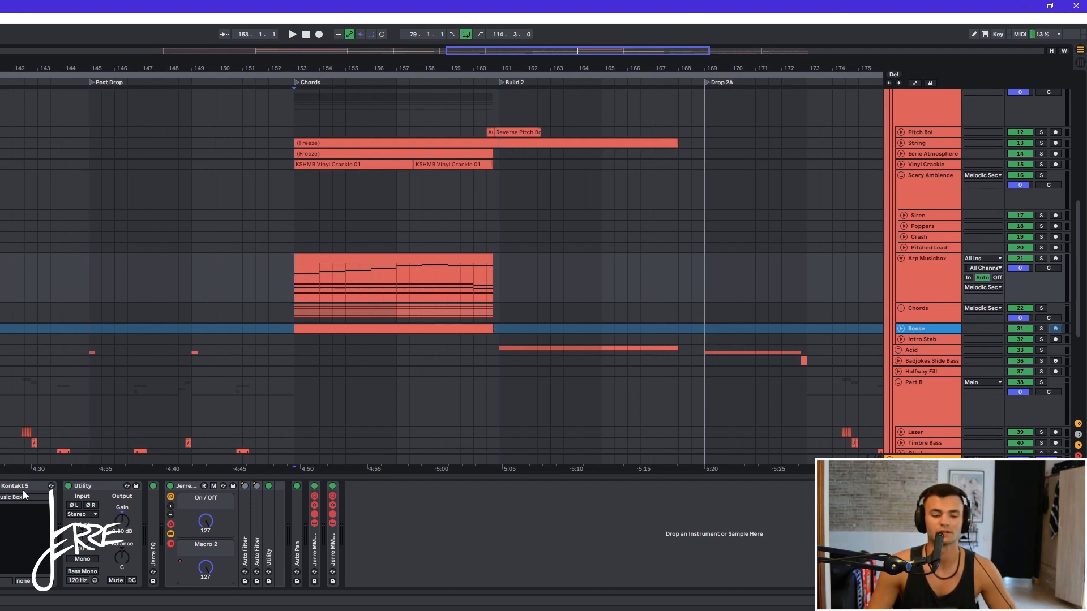
- Inspect the Arp Musicbox track's Kontakt Music Box instrument and chord notes, then play the chord clip in Chords
left_click(0, 486)
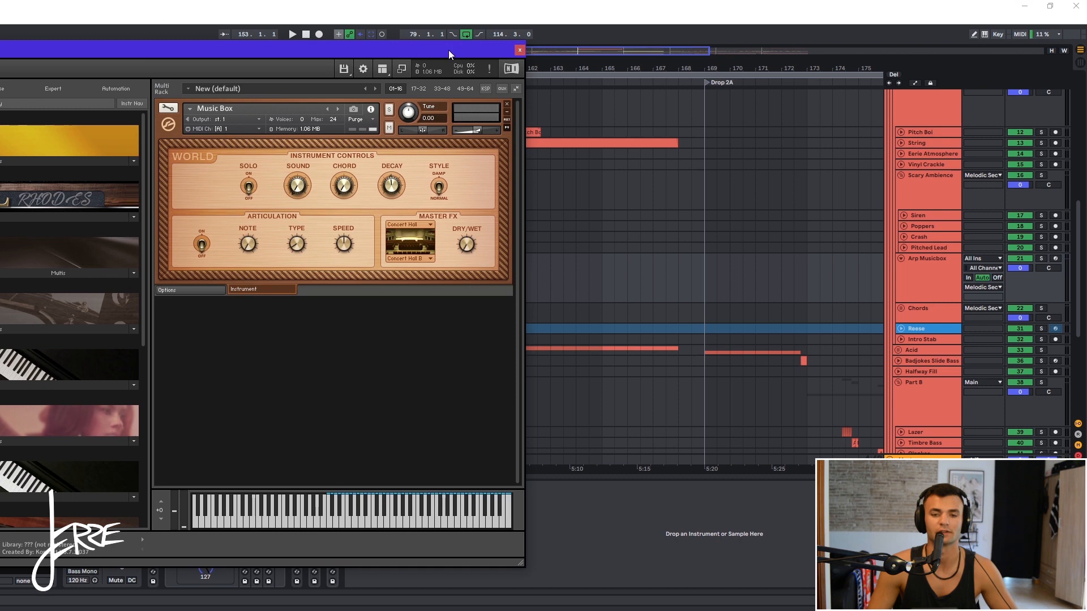
left_click(519, 50)
double_click(409, 261)
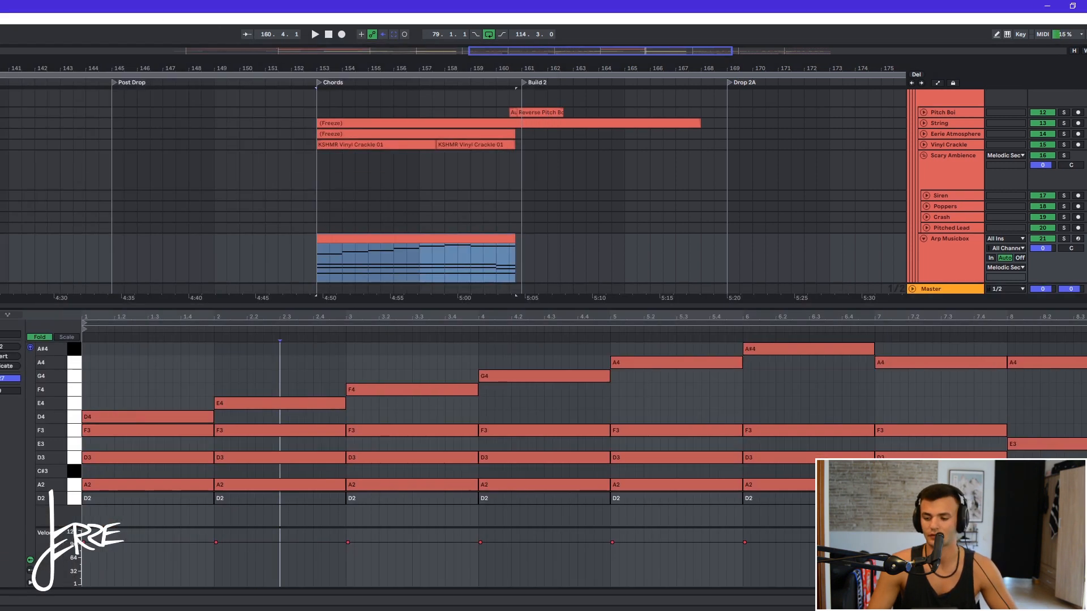
key("shift+Tab")
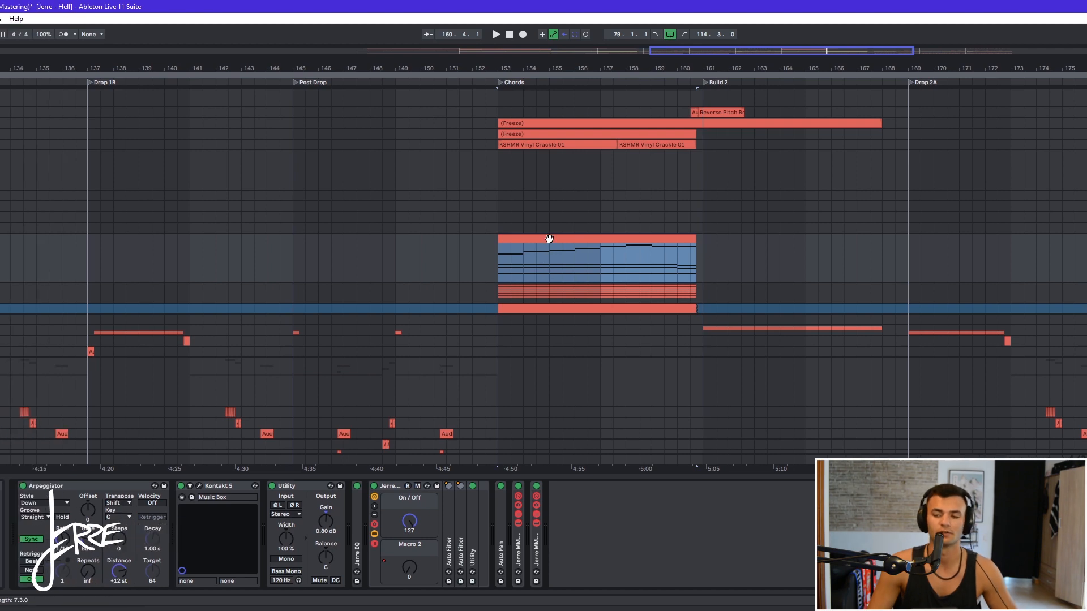
left_click(553, 236)
key("space")
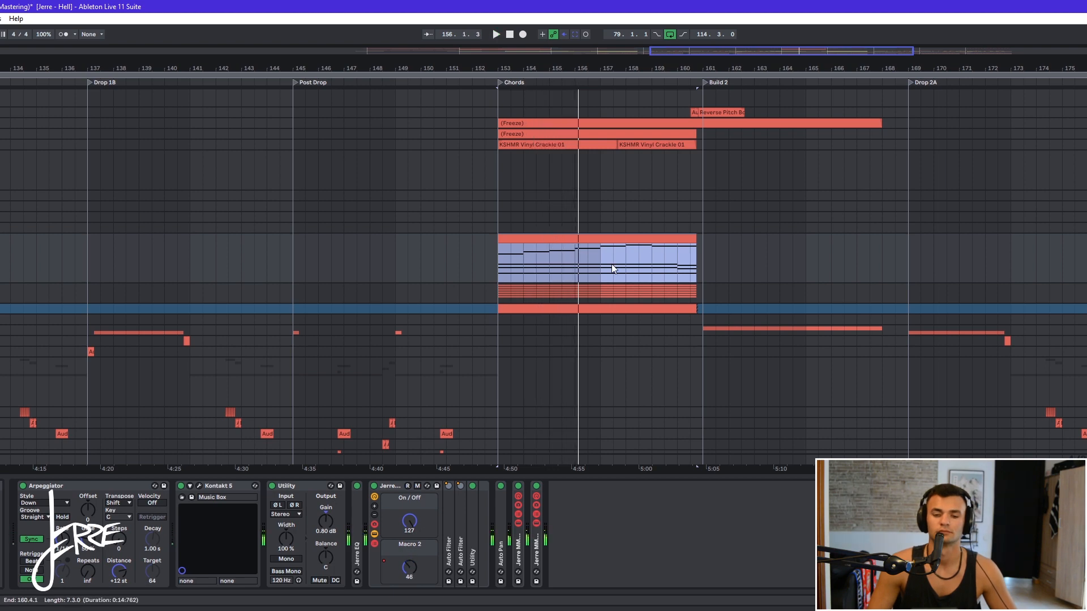
- Collapse the track groups and play the arrangement back from the start of the Chords section
scroll(611, 266, "up", 10)
scroll(1029, 259, "up", 2)
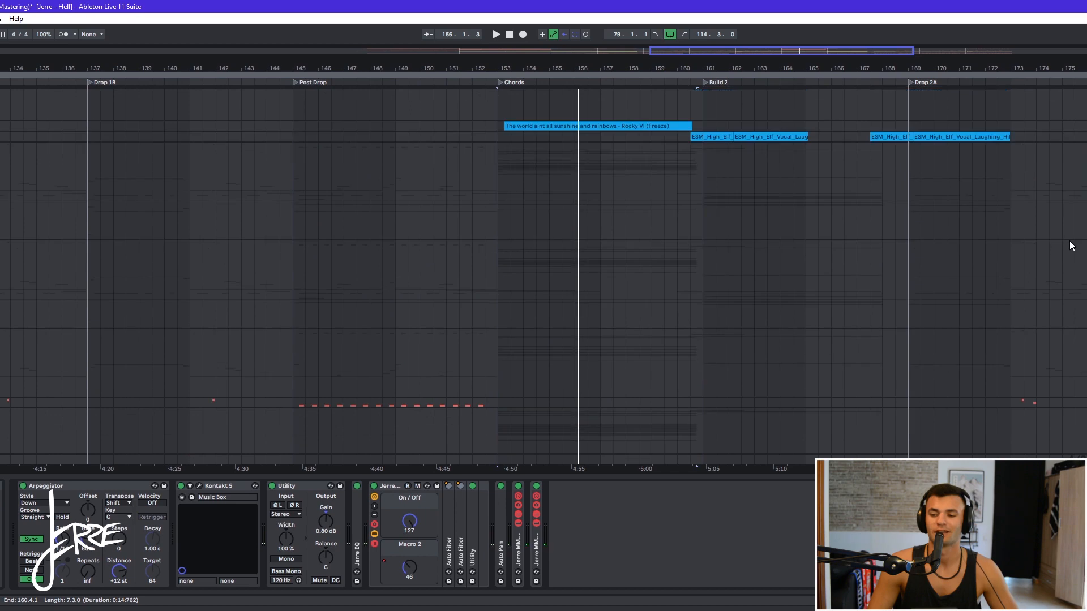
key("minus")
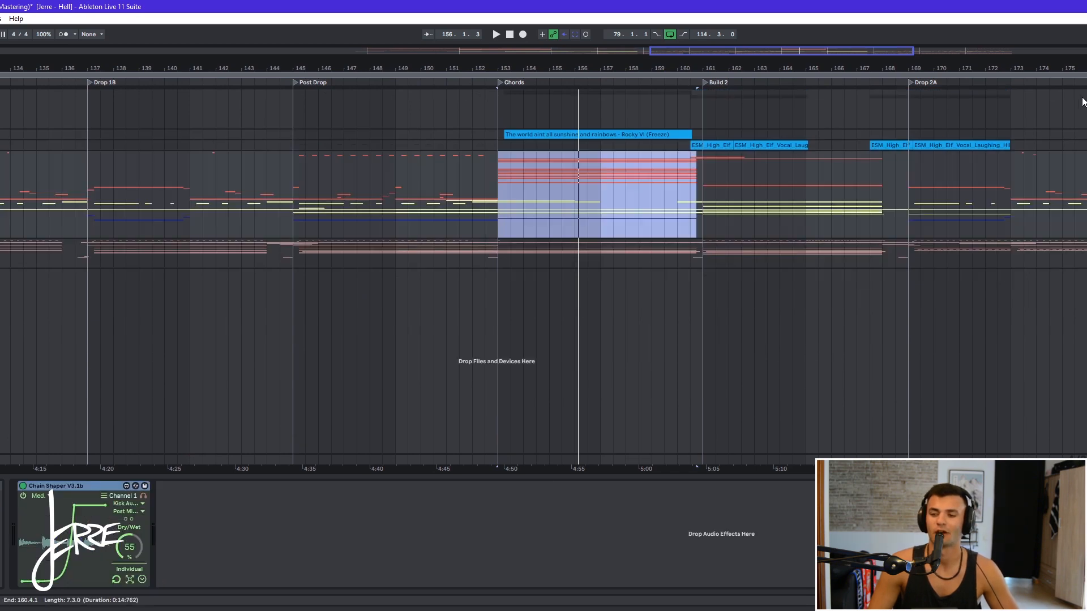
scroll(543, 226, "down", 2)
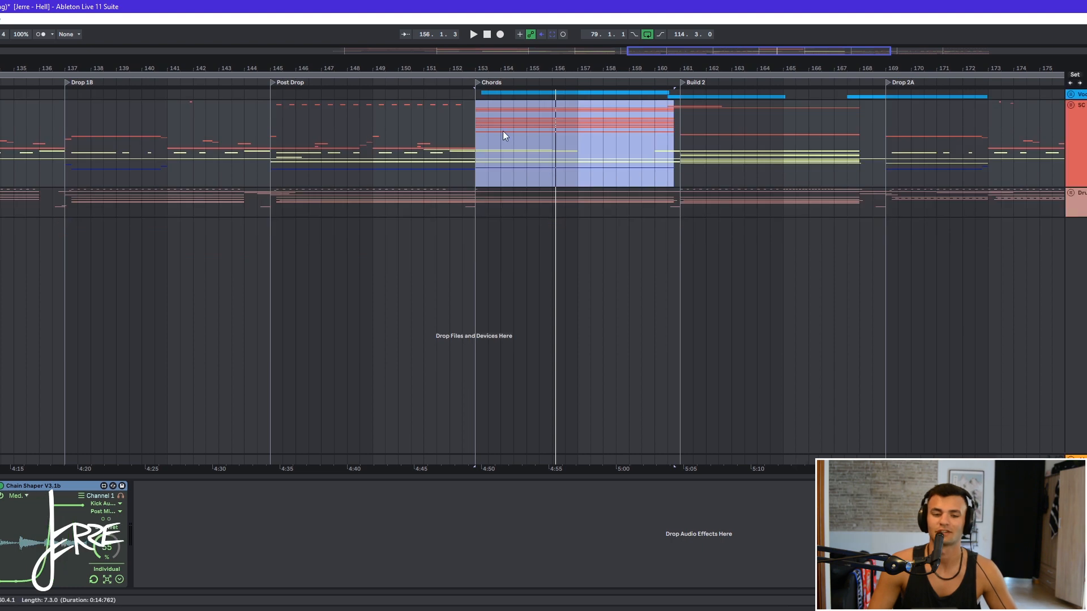
left_click(495, 136)
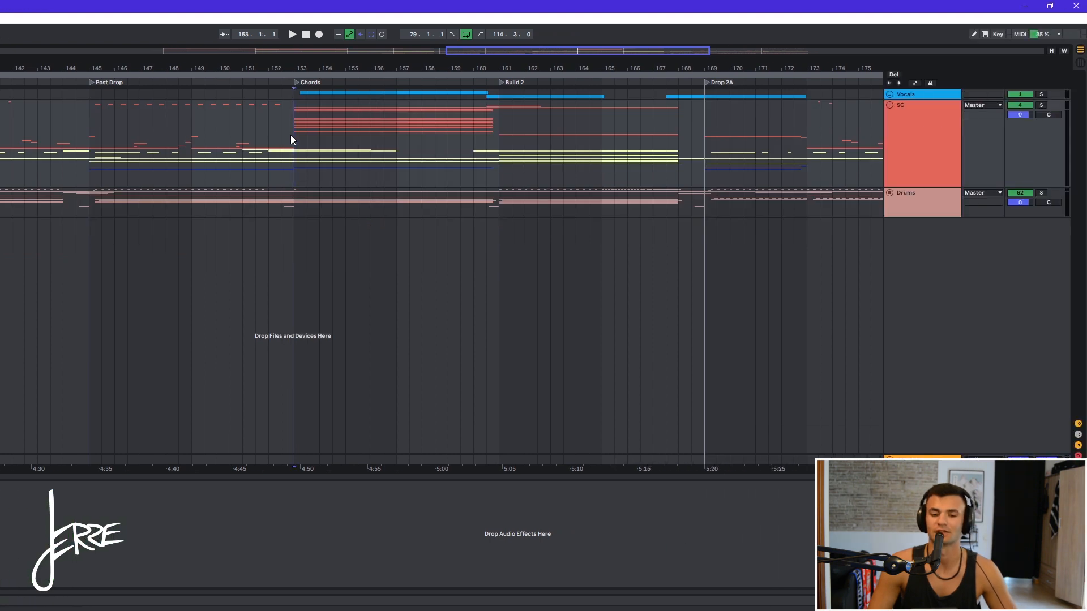
key("space")
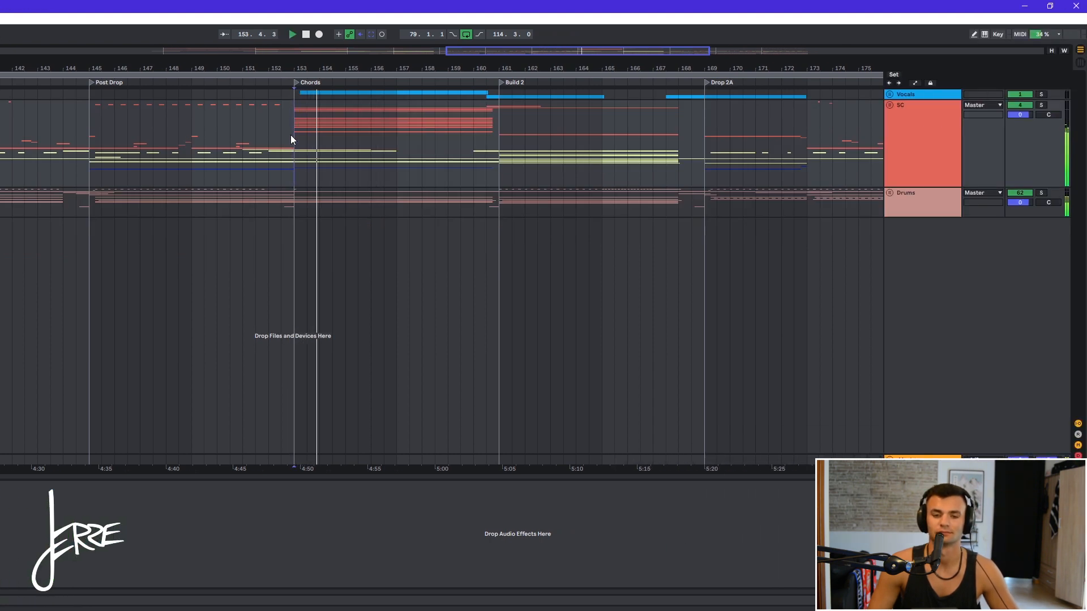